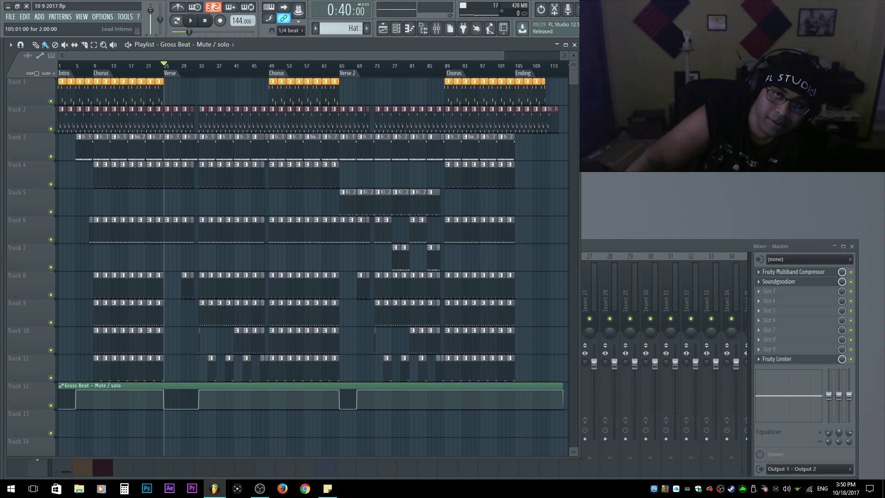
- Examine the playlist arrangement around the start of the Verse section
{"action": "scroll", "coordinate": [178, 142], "scroll_direction": "up", "scroll_amount": 5}
{"action": "scroll", "coordinate": [164, 115], "scroll_direction": "down", "scroll_amount": 3}
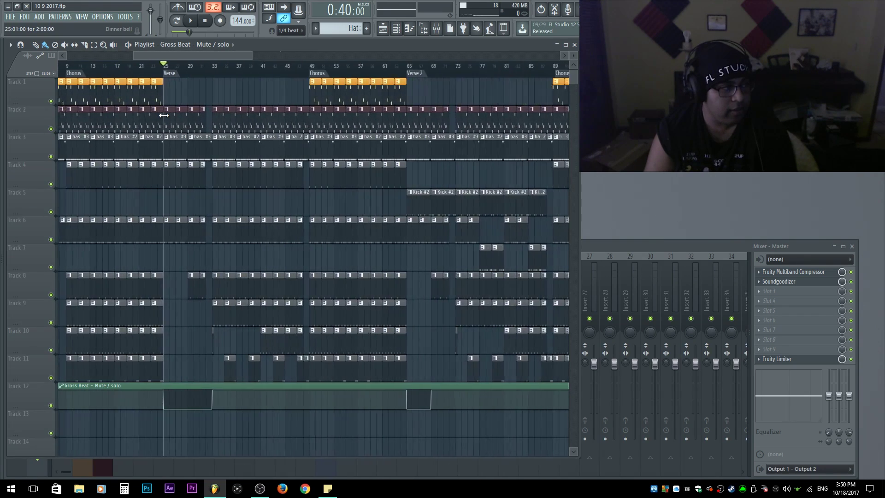
{"action": "scroll", "coordinate": [166, 115], "scroll_direction": "up", "scroll_amount": 3}
{"action": "scroll", "coordinate": [181, 142], "scroll_direction": "up", "scroll_amount": 2}
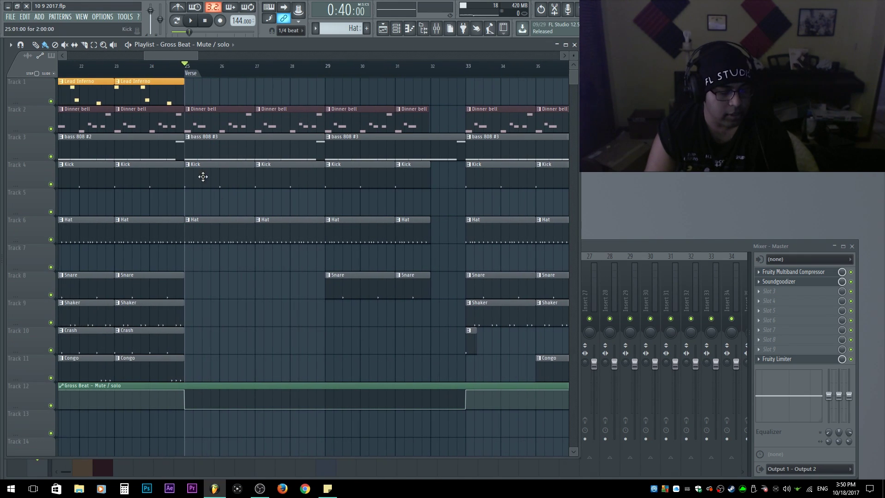
{"action": "scroll", "coordinate": [206, 182], "scroll_direction": "down", "scroll_amount": 4}
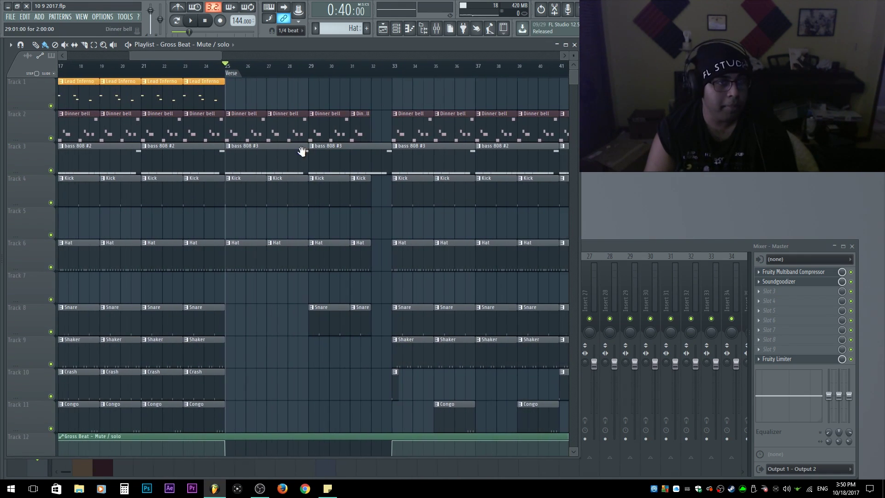
{"action": "scroll", "coordinate": [306, 148], "scroll_direction": "up", "scroll_amount": 3}
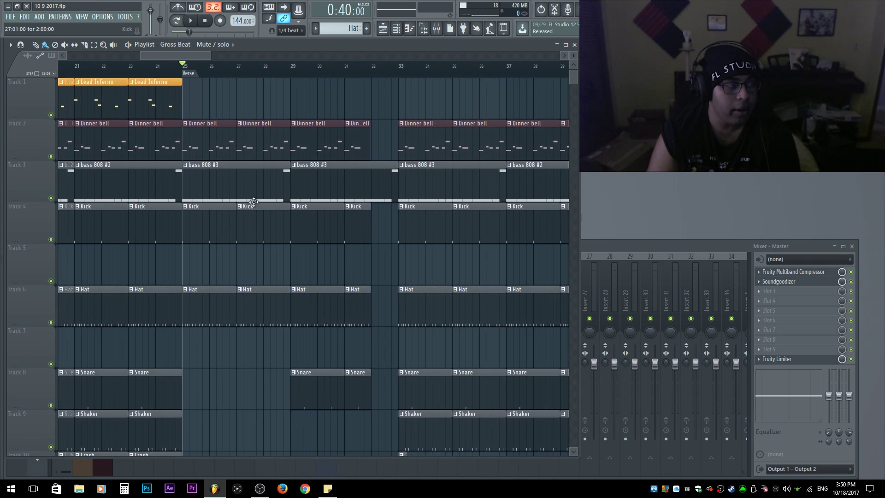
{"action": "scroll", "coordinate": [253, 201], "scroll_direction": "down", "scroll_amount": 5}
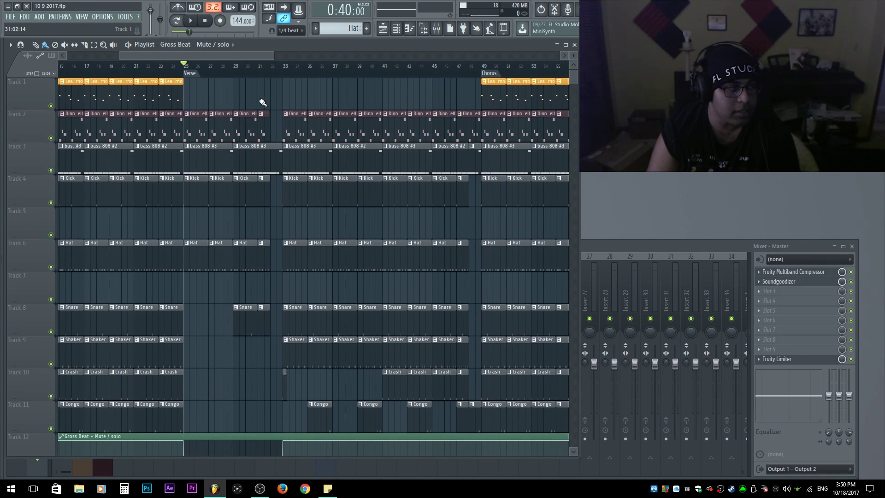
{"action": "scroll", "coordinate": [220, 119], "scroll_direction": "up", "scroll_amount": 3}
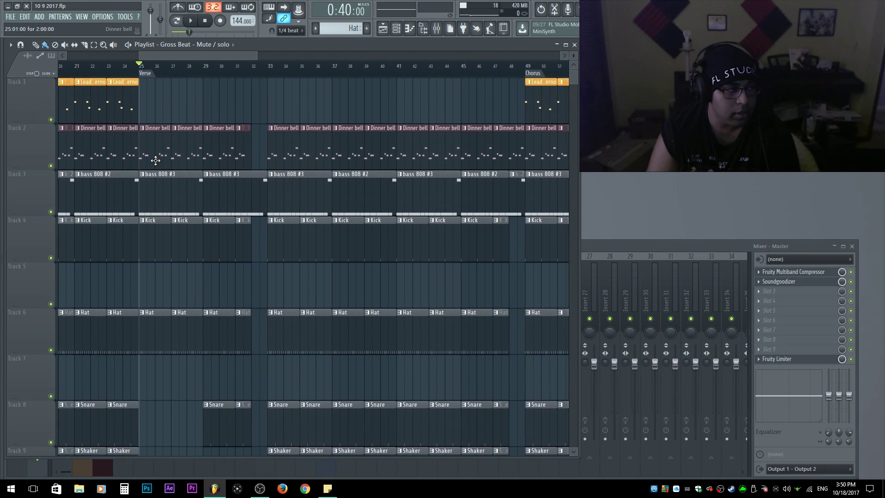
{"action": "scroll", "coordinate": [155, 159], "scroll_direction": "up", "scroll_amount": 2}
- Show the Dinner bell mixer track and play the Verse section to listen to its melody and Gross Beat effect
{"action": "left_click", "coordinate": [645, 253]}
{"action": "left_click", "coordinate": [109, 277]}
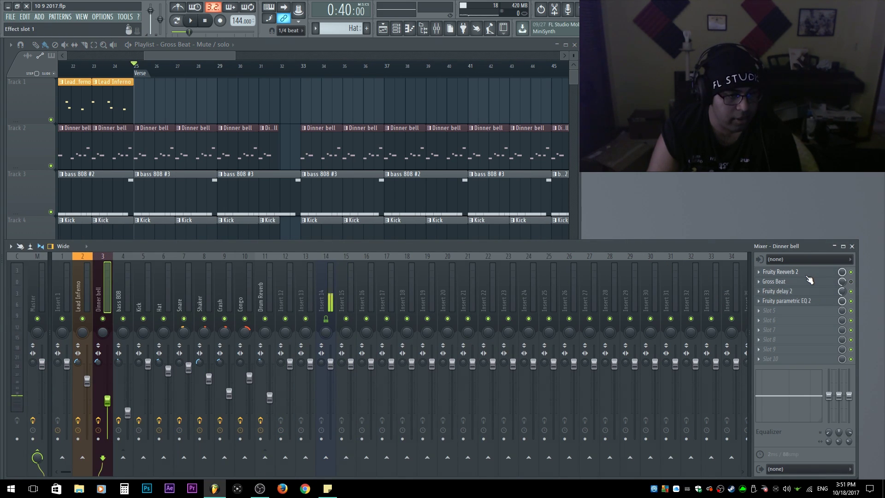
{"action": "left_click", "coordinate": [203, 112]}
{"action": "scroll", "coordinate": [474, 200], "scroll_direction": "up", "scroll_amount": 5}
{"action": "key", "text": "space"}
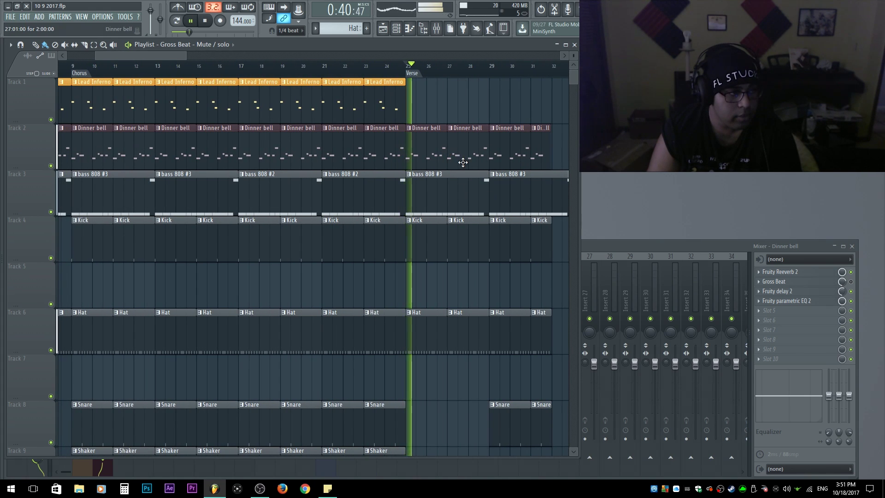
{"action": "scroll", "coordinate": [405, 189], "scroll_direction": "down", "scroll_amount": 4}
{"action": "scroll", "coordinate": [368, 212], "scroll_direction": "up", "scroll_amount": 3}
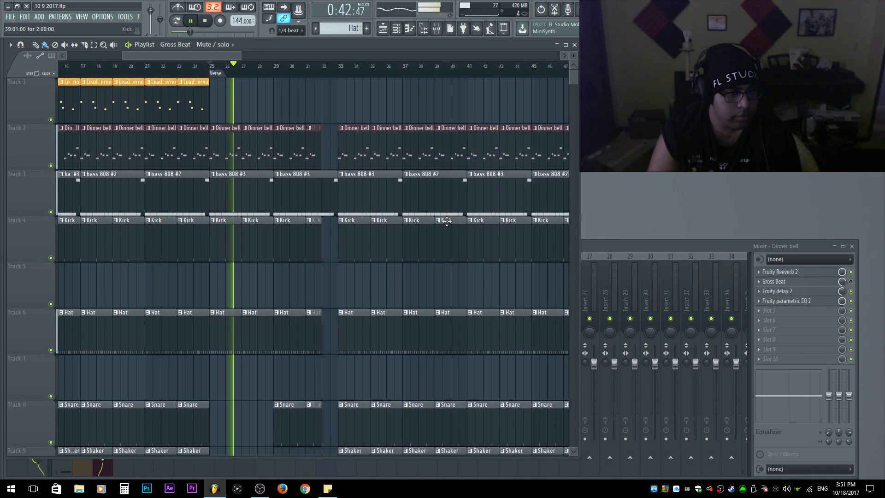
{"action": "left_click", "coordinate": [850, 282]}
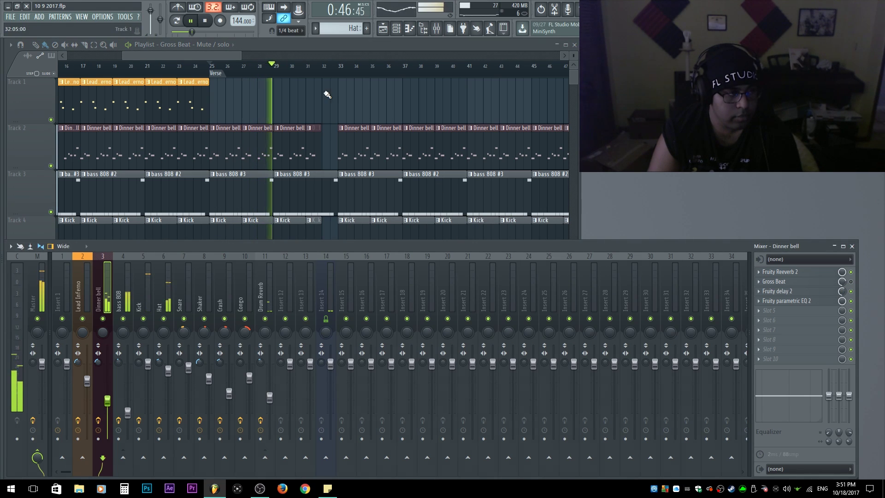
{"action": "left_click", "coordinate": [399, 112]}
{"action": "key", "text": "space"}
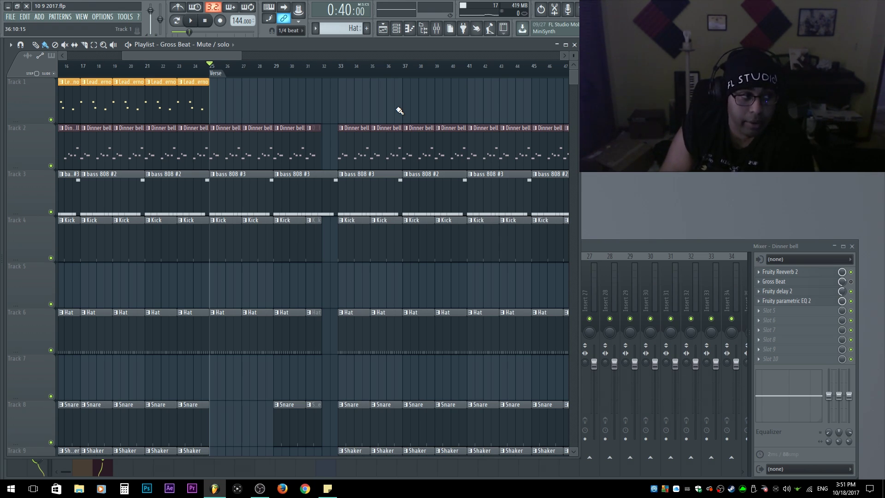
- Open the Dinner bell pattern in the piano roll and play it in pattern mode
{"action": "double_click", "coordinate": [232, 156]}
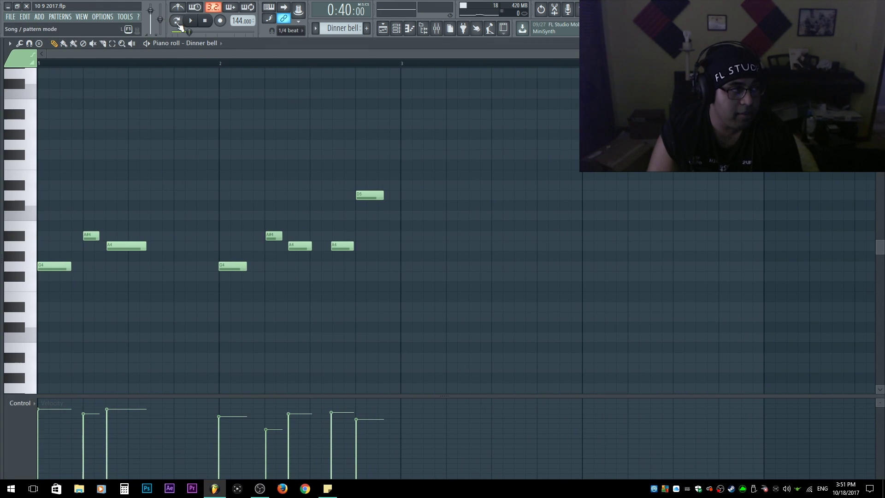
{"action": "key", "text": "space"}
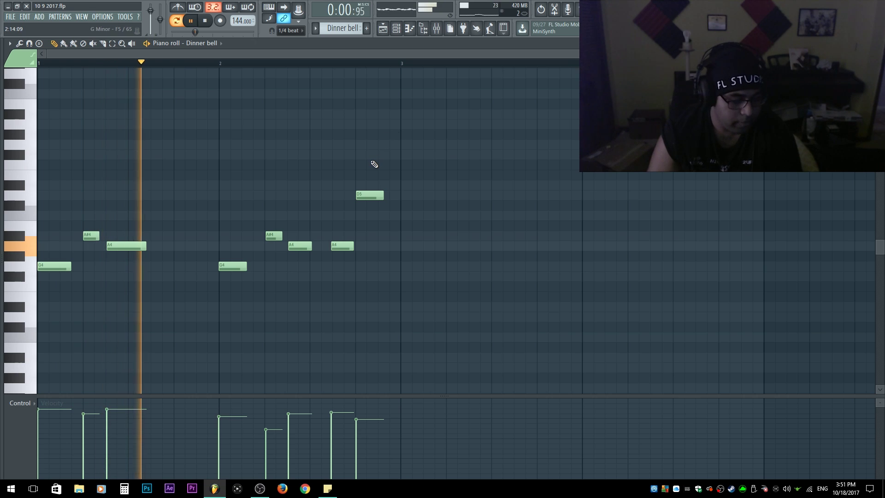
{"action": "key", "text": "Down"}
{"action": "key", "text": "Down"}
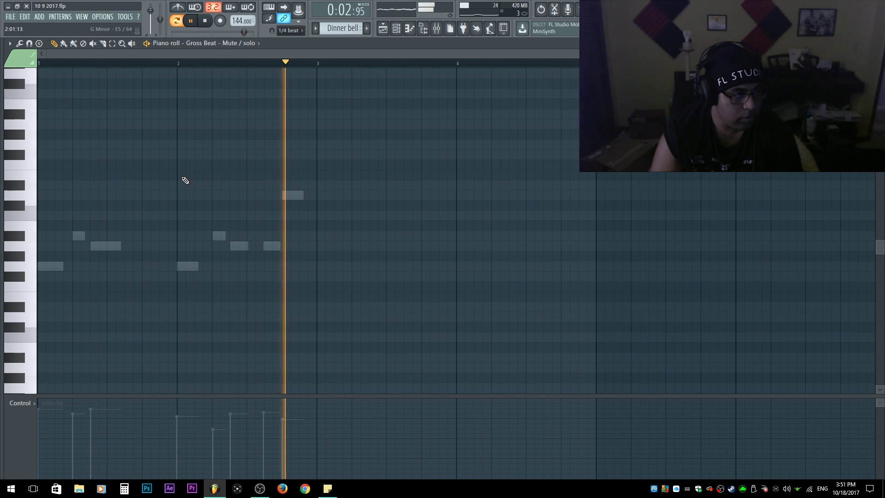
{"action": "key", "text": "space"}
{"action": "key", "text": "Up"}
{"action": "key", "text": "Up"}
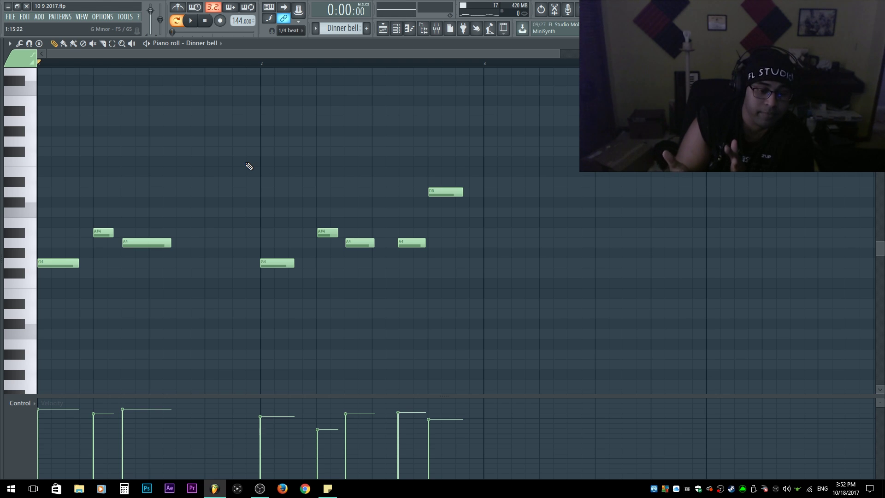
- Duplicate all the Dinner bell notes from bars 1–2 so the copies fill bars 3–4
{"action": "left_click_drag", "start_coordinate": [524, 381], "coordinate": [37, 126]}
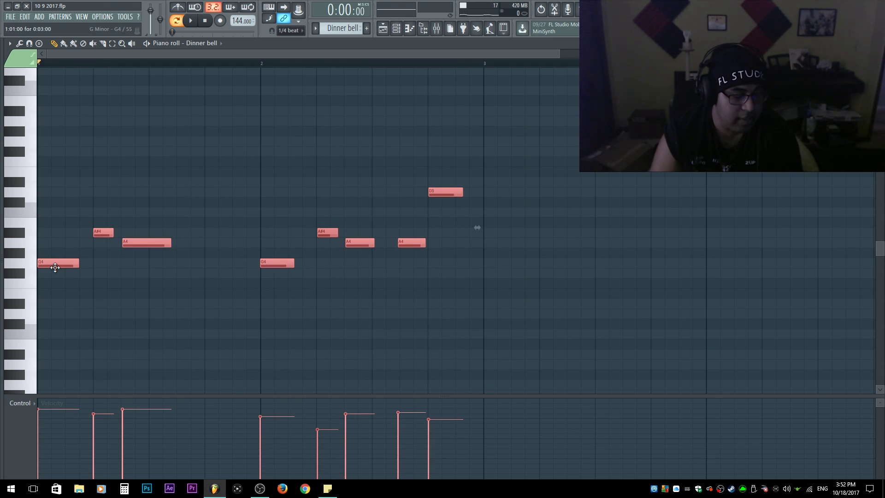
{"action": "left_click_drag", "start_coordinate": [505, 333], "coordinate": [37, 88]}
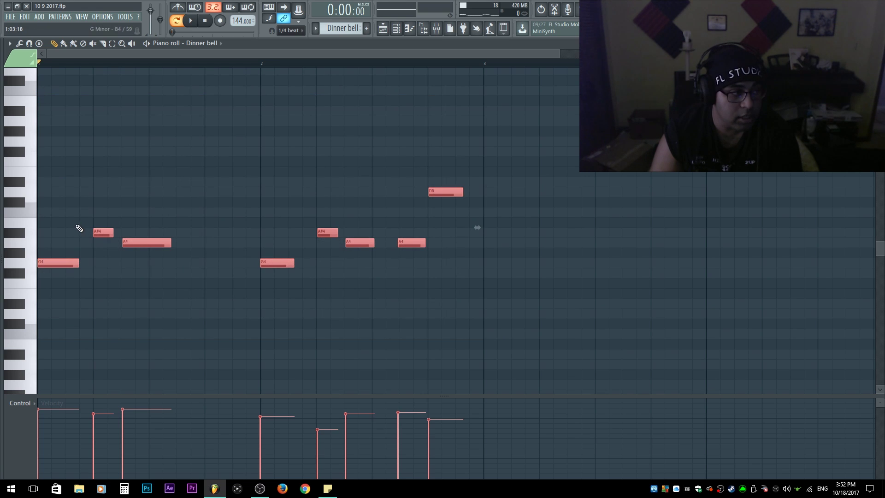
{"action": "key", "text": "ctrl+b"}
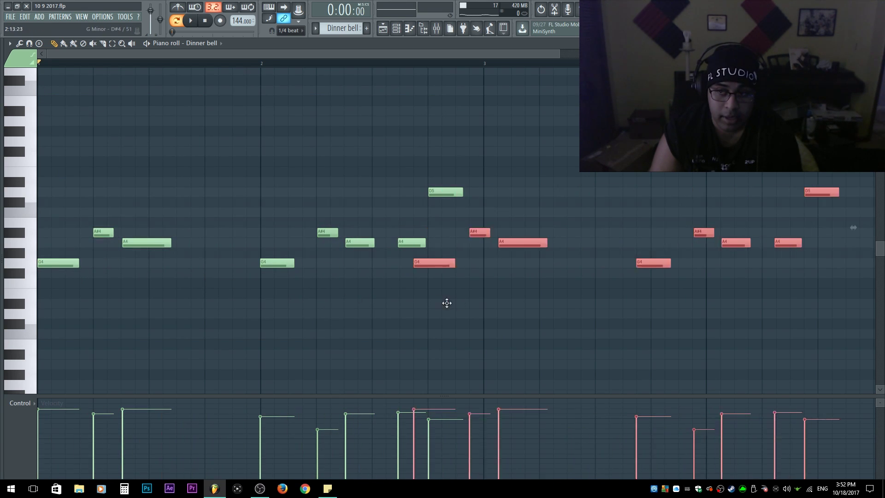
{"action": "scroll", "coordinate": [524, 311], "scroll_direction": "down", "scroll_amount": 5}
{"action": "left_click", "coordinate": [316, 167]}
{"action": "scroll", "coordinate": [577, 213], "scroll_direction": "up", "scroll_amount": 2}
{"action": "scroll", "coordinate": [455, 183], "scroll_direction": "down", "scroll_amount": 2}
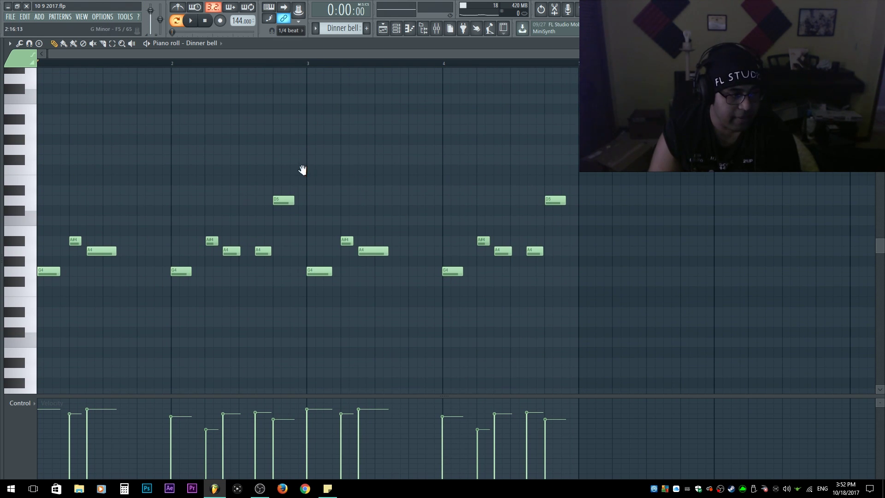
{"action": "scroll", "coordinate": [300, 170], "scroll_direction": "down", "scroll_amount": 1}
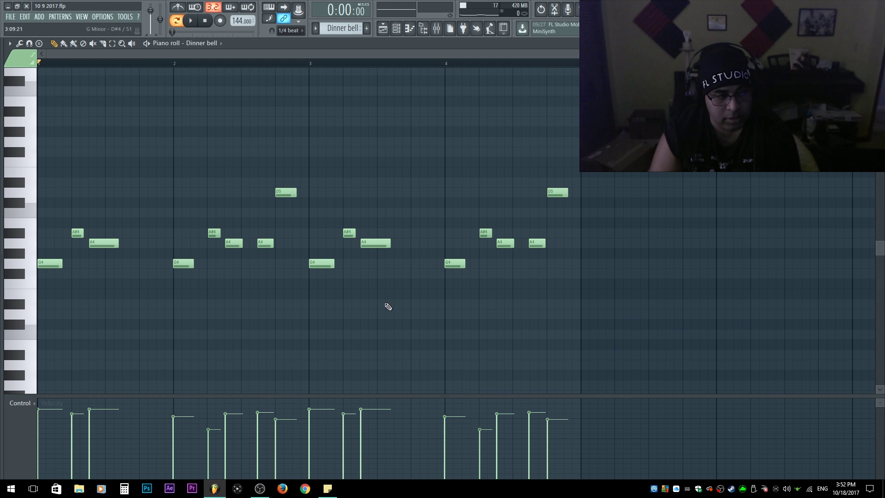
{"action": "scroll", "coordinate": [470, 306], "scroll_direction": "up", "scroll_amount": 2}
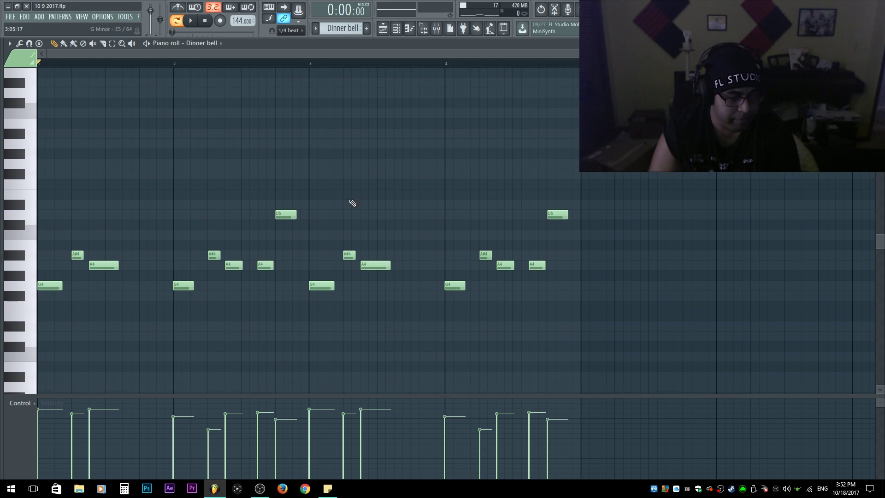
{"action": "scroll", "coordinate": [245, 231], "scroll_direction": "up", "scroll_amount": 1}
{"action": "scroll", "coordinate": [342, 213], "scroll_direction": "down", "scroll_amount": 2}
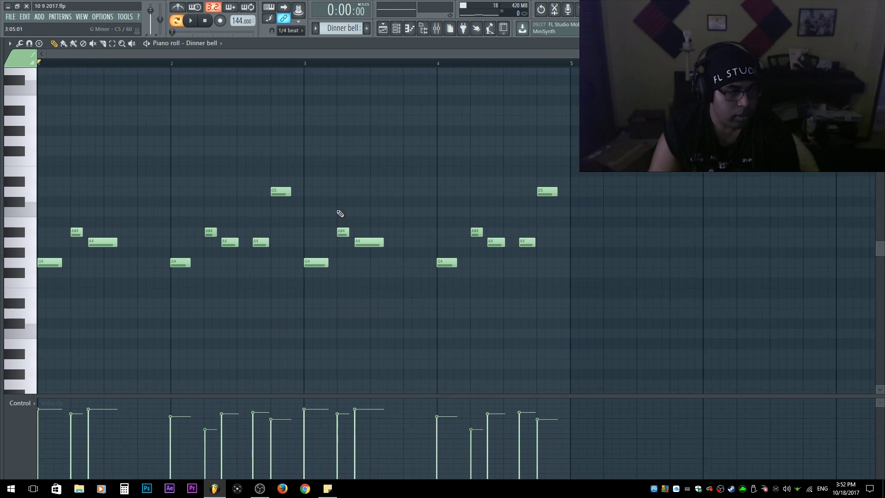
{"action": "scroll", "coordinate": [302, 188], "scroll_direction": "up", "scroll_amount": 1}
{"action": "scroll", "coordinate": [426, 134], "scroll_direction": "down", "scroll_amount": 1}
{"action": "scroll", "coordinate": [209, 150], "scroll_direction": "down", "scroll_amount": 2}
{"action": "scroll", "coordinate": [335, 209], "scroll_direction": "up", "scroll_amount": 1}
{"action": "scroll", "coordinate": [247, 199], "scroll_direction": "down", "scroll_amount": 2}
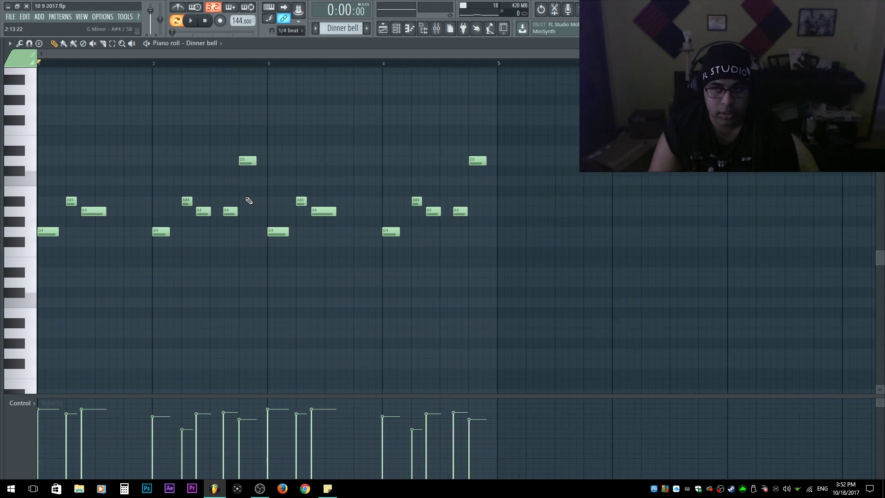
{"action": "scroll", "coordinate": [218, 204], "scroll_direction": "up", "scroll_amount": 1}
{"action": "scroll", "coordinate": [309, 193], "scroll_direction": "up", "scroll_amount": 2}
{"action": "scroll", "coordinate": [308, 193], "scroll_direction": "up", "scroll_amount": 1}
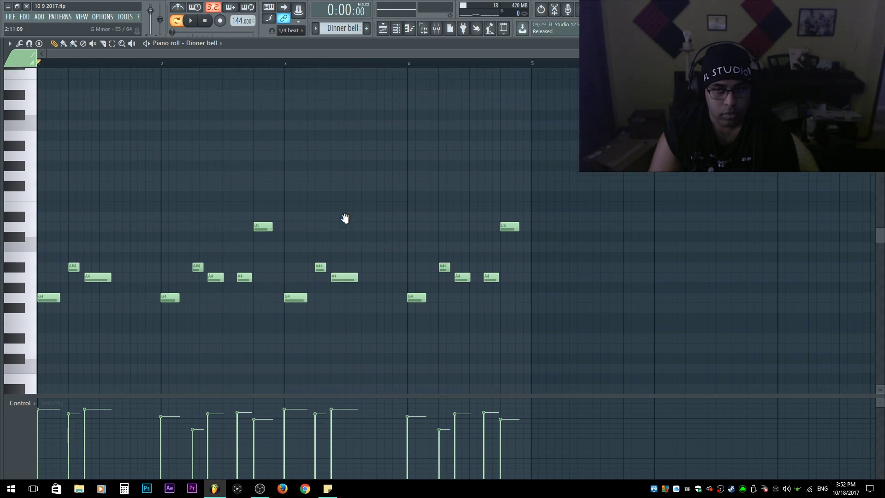
{"action": "scroll", "coordinate": [344, 212], "scroll_direction": "down", "scroll_amount": 1}
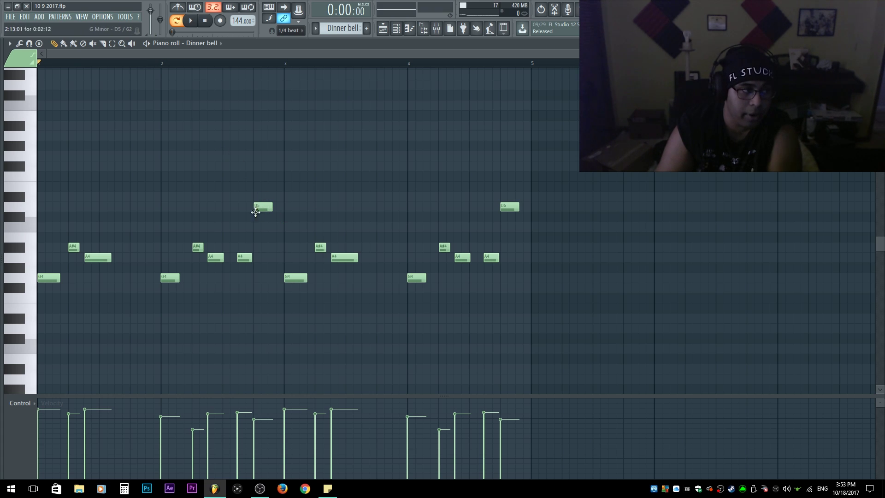
- Try raising the last note of bar 2 to D#5 and play the pattern
{"action": "left_click_drag", "start_coordinate": [259, 206], "coordinate": [260, 195]}
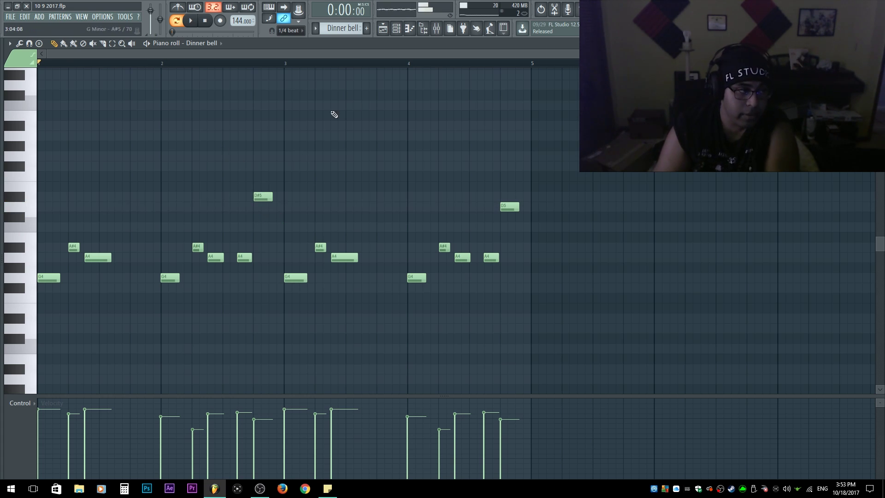
{"action": "key", "text": "space"}
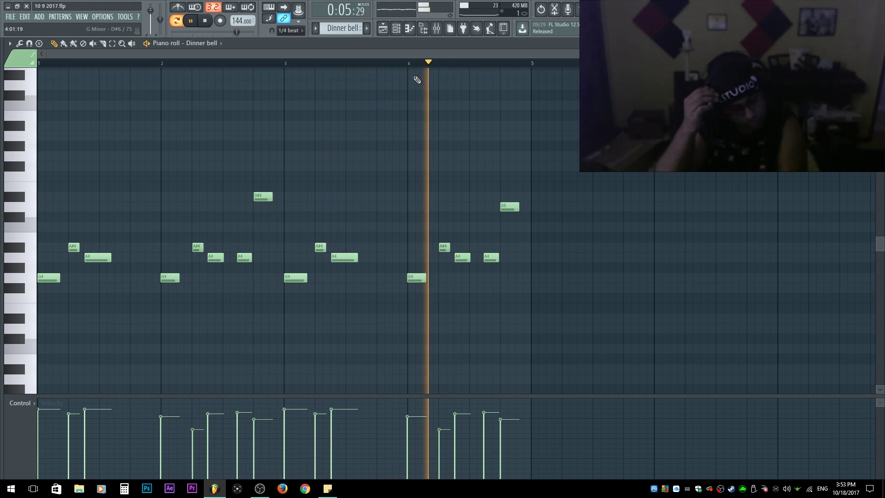
{"action": "key", "text": "space"}
- Move the last note of bar 2 back to D5, raise bar 4's last note to D#5 and audition the pattern
{"action": "left_click_drag", "start_coordinate": [261, 199], "coordinate": [262, 208]}
{"action": "left_click_drag", "start_coordinate": [510, 207], "coordinate": [510, 197]}
{"action": "key", "text": "space"}
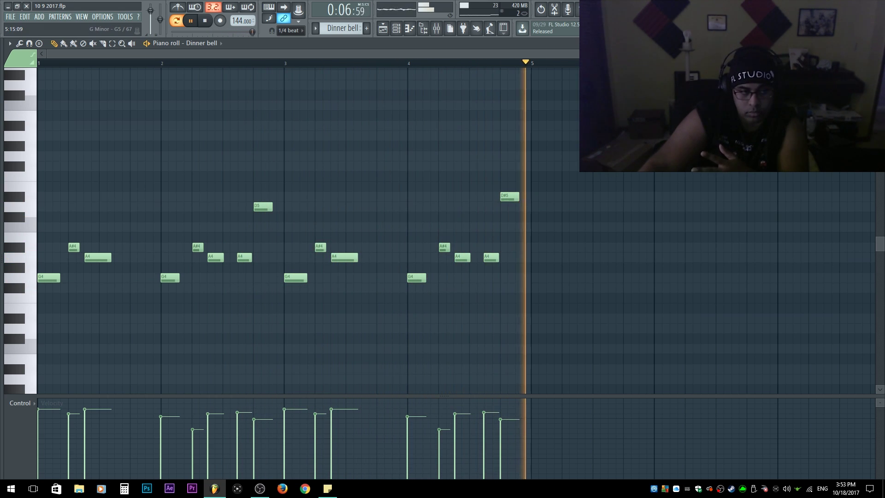
{"action": "key", "text": "space"}
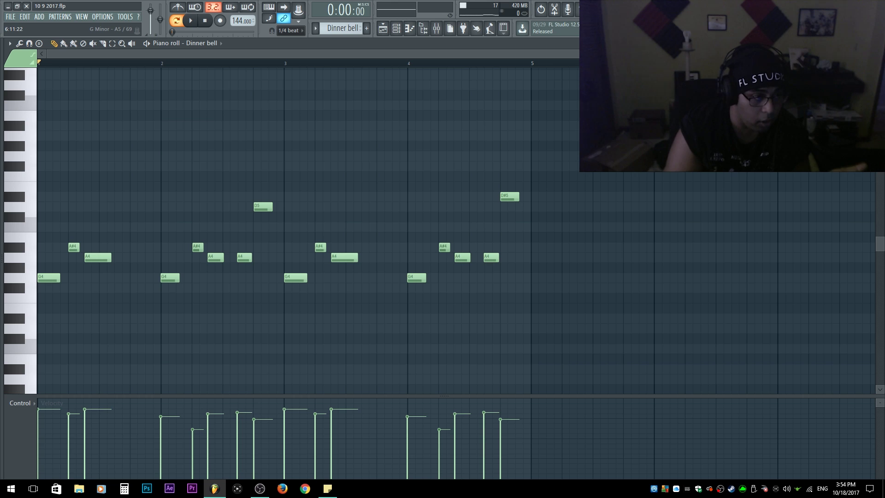
- Replace the Verse's Dinner bell clips over bars 25–32 with two four-bar Dinner bell clips on Track 3, with snap set to Bar
{"action": "left_click", "coordinate": [879, 44]}
{"action": "left_click", "coordinate": [382, 158]}
{"action": "scroll", "coordinate": [195, 134], "scroll_direction": "left", "scroll_amount": 2}
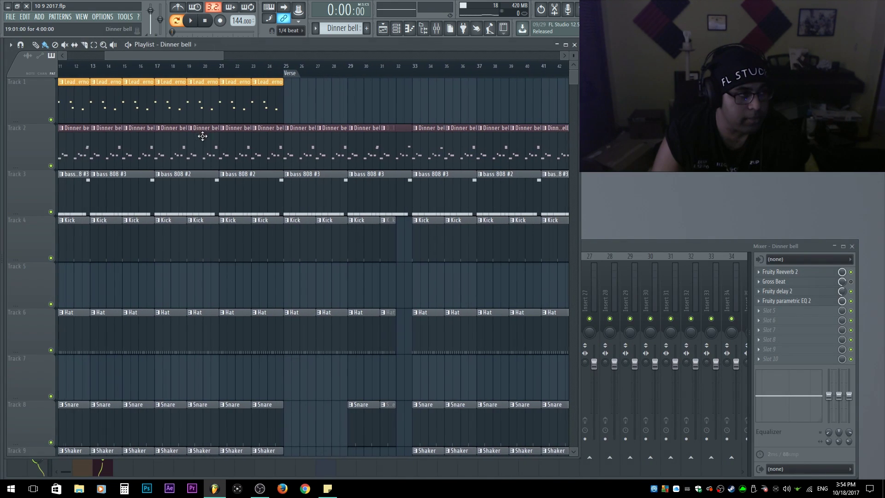
{"action": "left_click_drag", "start_coordinate": [376, 152], "coordinate": [364, 152]}
{"action": "right_click", "coordinate": [375, 150]}
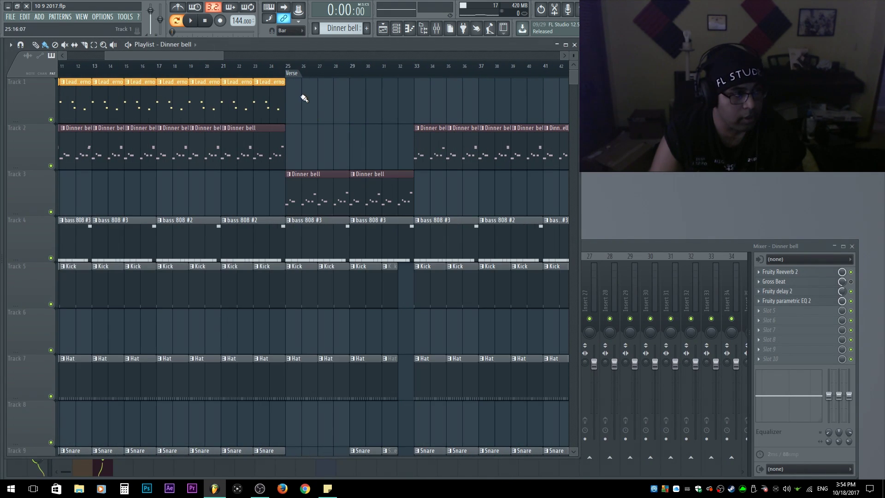
- Play the song from the Verse marker and trim the second Track 3 Dinner bell clip to end at bar 32
{"action": "left_click", "coordinate": [292, 74]}
{"action": "key", "text": "space"}
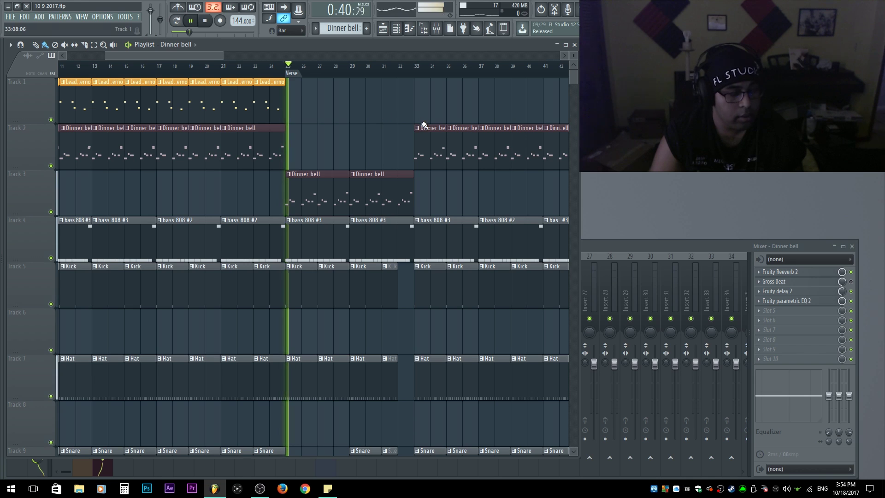
{"action": "left_click_drag", "start_coordinate": [412, 200], "coordinate": [398, 201]}
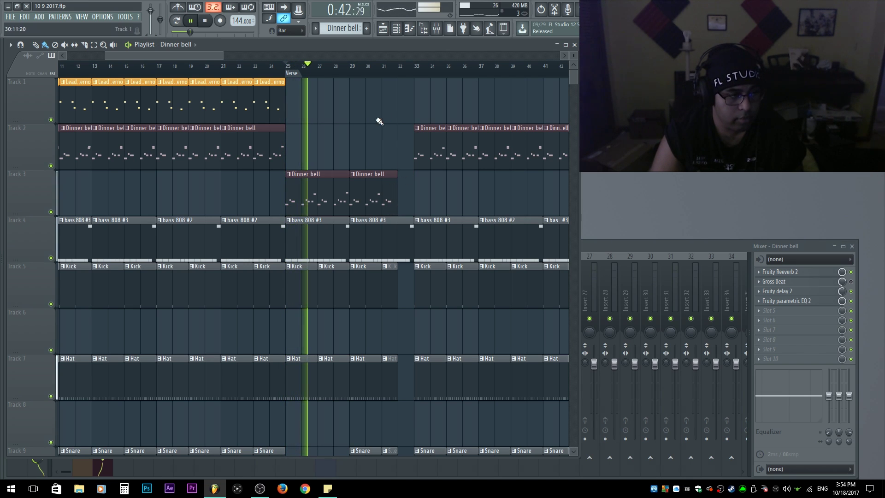
- Place two four-bar Dinner bell clips on Track 3 at bars 33 and 37 and delete the Track 2 Dinner bell clips above them
{"action": "scroll", "coordinate": [346, 152], "scroll_direction": "down", "scroll_amount": 3}
{"action": "left_click_drag", "start_coordinate": [338, 192], "coordinate": [357, 193]}
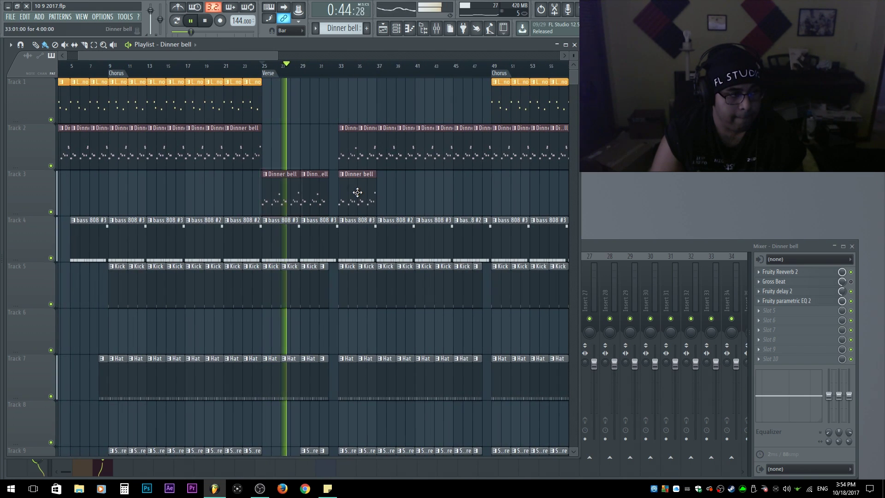
{"action": "right_click", "coordinate": [364, 152]}
{"action": "right_click", "coordinate": [344, 152]}
{"action": "right_click", "coordinate": [398, 150]}
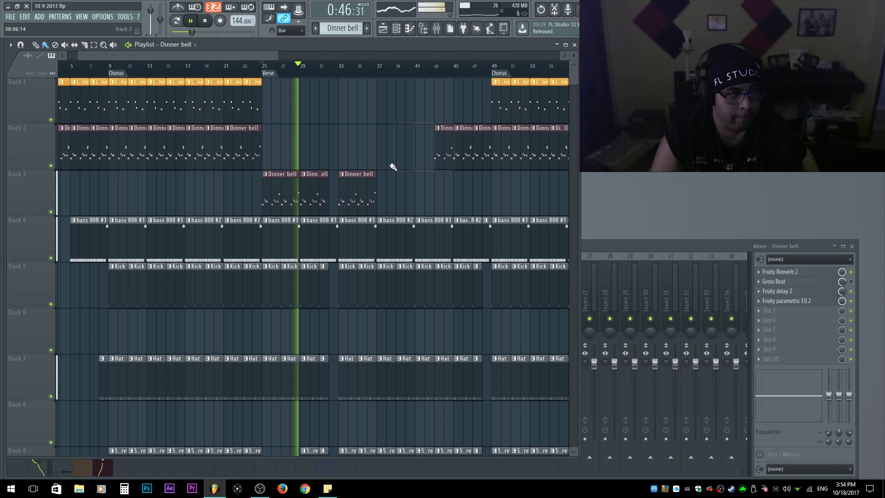
{"action": "left_click", "coordinate": [391, 196]}
{"action": "right_click", "coordinate": [441, 157]}
{"action": "scroll", "coordinate": [334, 157], "scroll_direction": "up", "scroll_amount": 3}
{"action": "scroll", "coordinate": [338, 158], "scroll_direction": "down", "scroll_amount": 2}
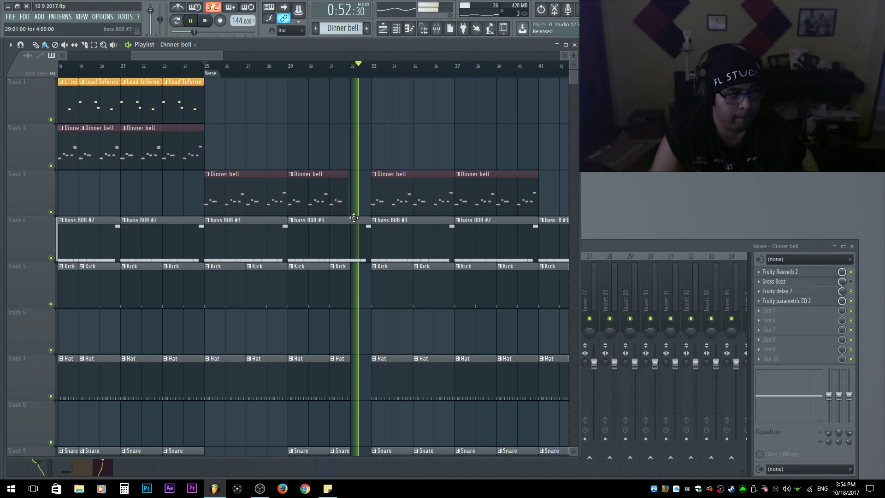
{"action": "key", "text": "space"}
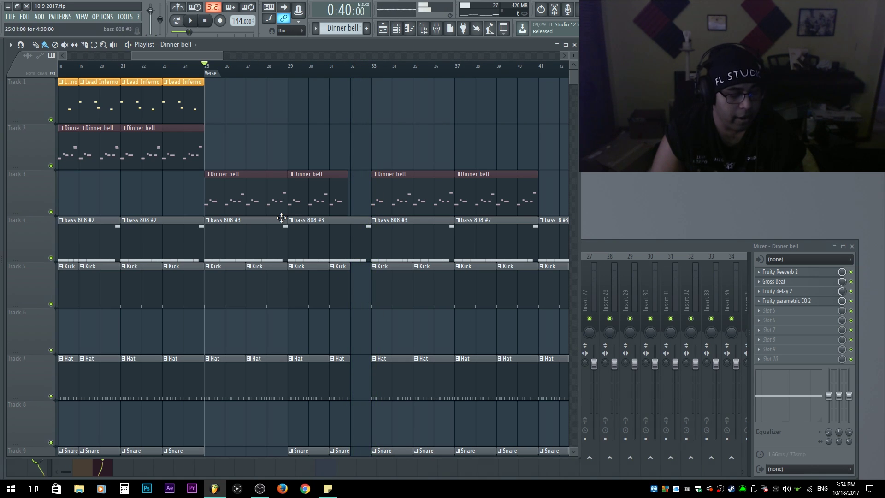
- Try ending bar 2 of the Dinner bell pattern on D#5 and bar 4 on D5, and play the Verse
{"action": "double_click", "coordinate": [265, 208]}
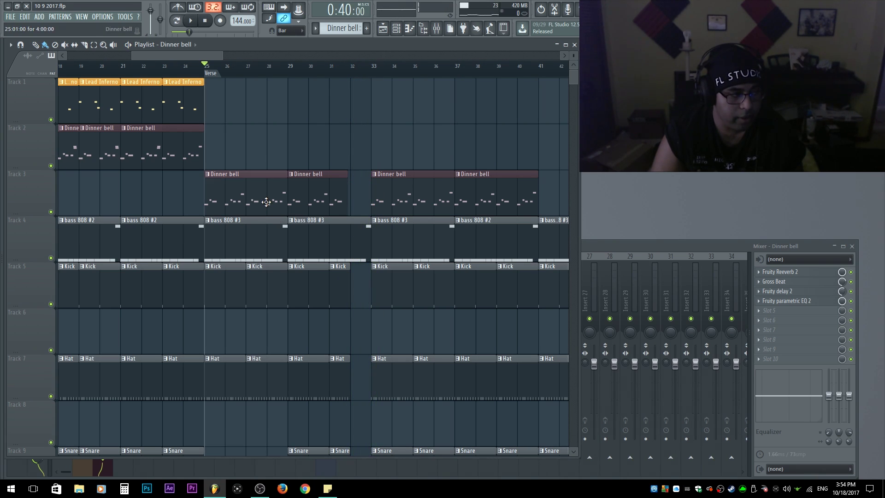
{"action": "left_click_drag", "start_coordinate": [510, 211], "coordinate": [511, 221]}
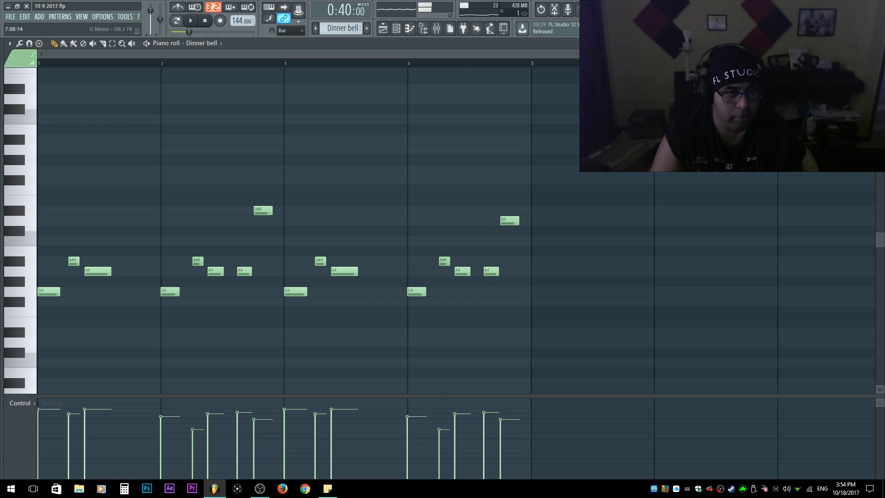
{"action": "key", "text": "Escape"}
{"action": "key", "text": "space"}
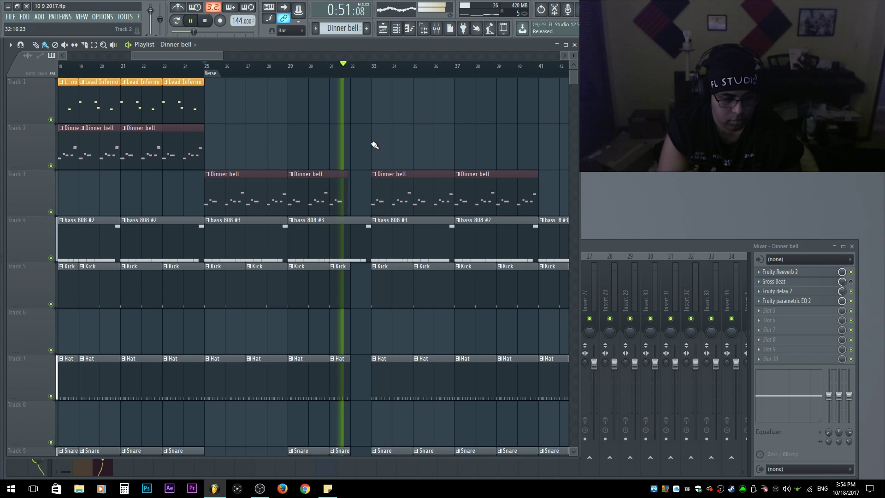
{"action": "key", "text": "space"}
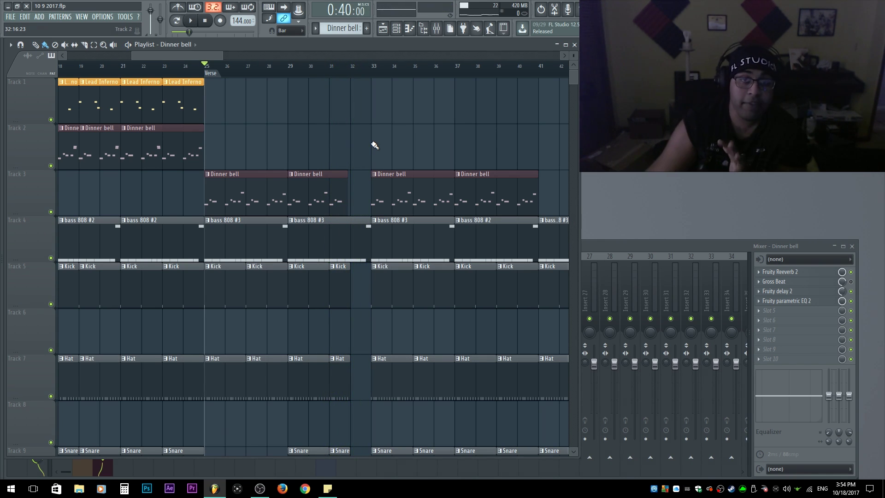
- Replace bars 3–4 of the Dinner bell pattern with a duplicate of bars 1–2
{"action": "double_click", "coordinate": [263, 181]}
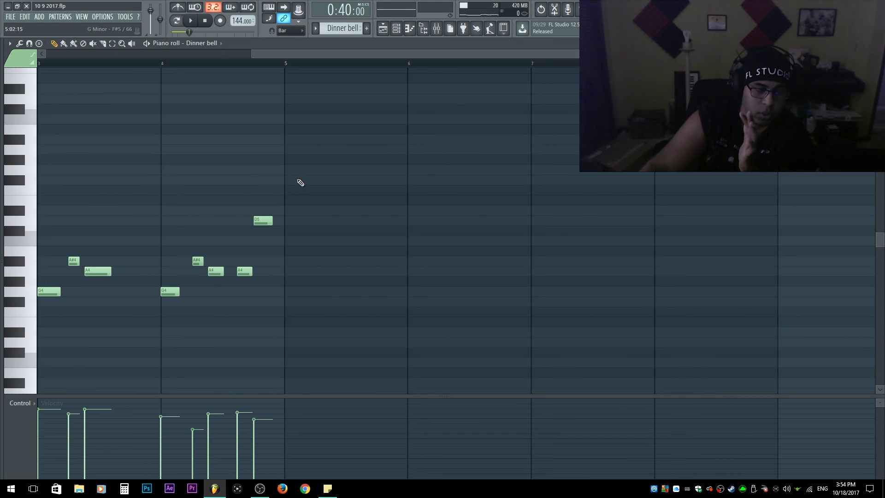
{"action": "scroll", "coordinate": [322, 192], "scroll_direction": "down", "scroll_amount": 5}
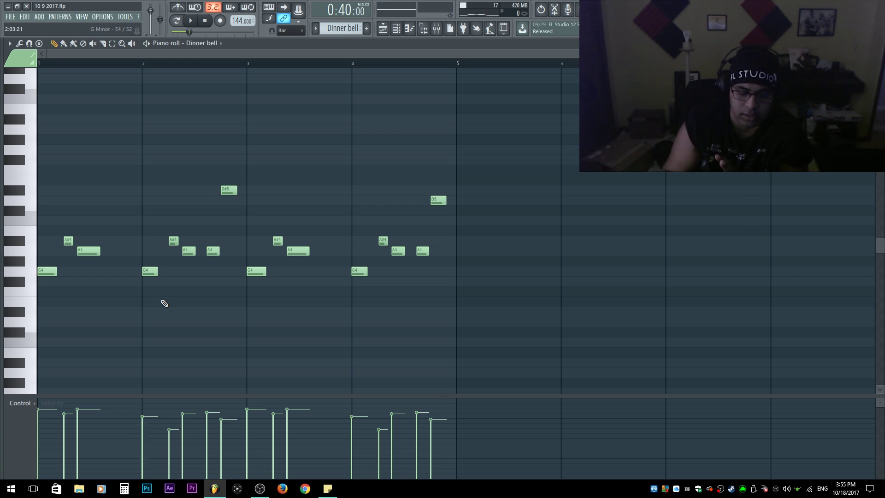
{"action": "left_click_drag", "start_coordinate": [500, 336], "coordinate": [258, 127]}
{"action": "key", "text": "Delete"}
{"action": "left_click_drag", "start_coordinate": [295, 310], "coordinate": [37, 125]}
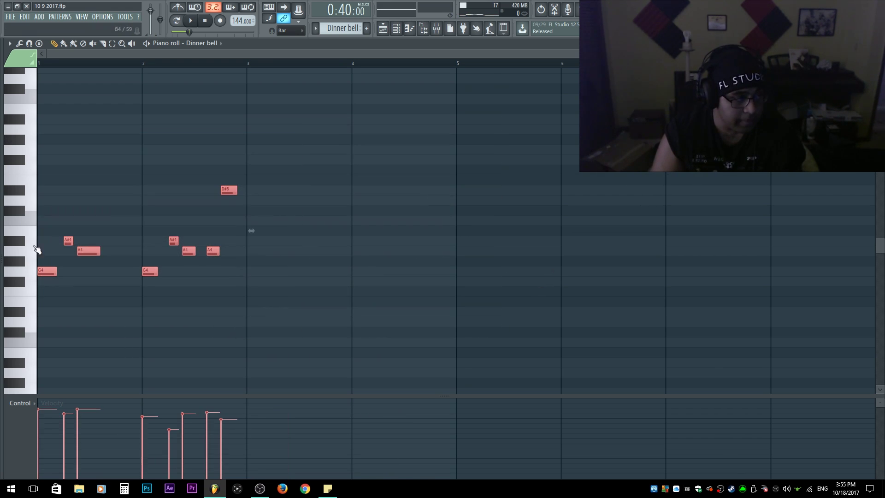
{"action": "key", "text": "ctrl+b"}
{"action": "key", "text": "ctrl+d"}
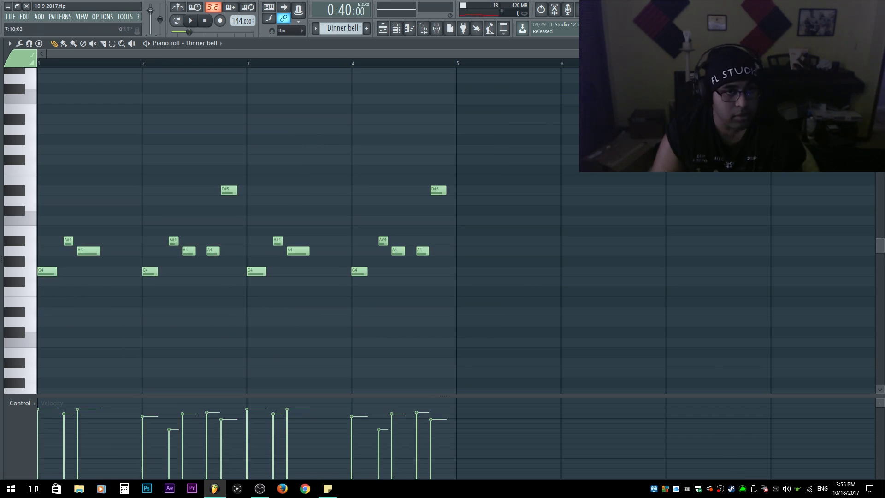
{"action": "key", "text": "Escape"}
- Continue the four-bar Dinner bell clips on Track 3 from bar 41 to Verse 2 and clear Track 2's Dinner bell clips before the Chorus
{"action": "left_click", "coordinate": [232, 87]}
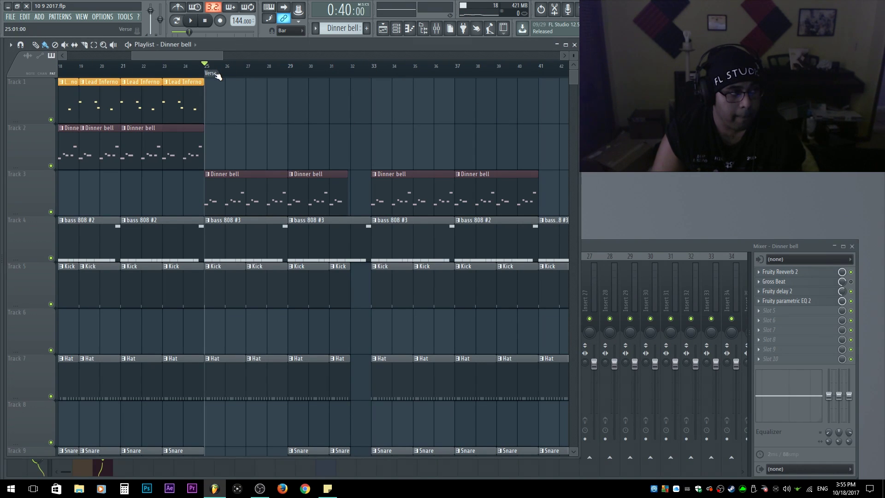
{"action": "scroll", "coordinate": [275, 138], "scroll_direction": "down", "scroll_amount": 5}
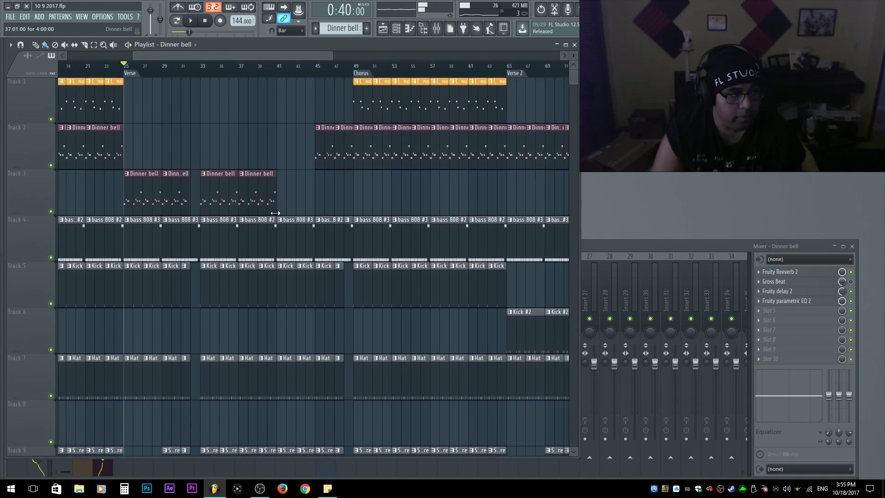
{"action": "key", "text": "ctrl+b"}
{"action": "key", "text": "ctrl+b"}
{"action": "key", "text": "ctrl+b"}
- Play the song and delete the Track 2 Dinner bell clips over the Chorus at bars 49–64
{"action": "key", "text": "space"}
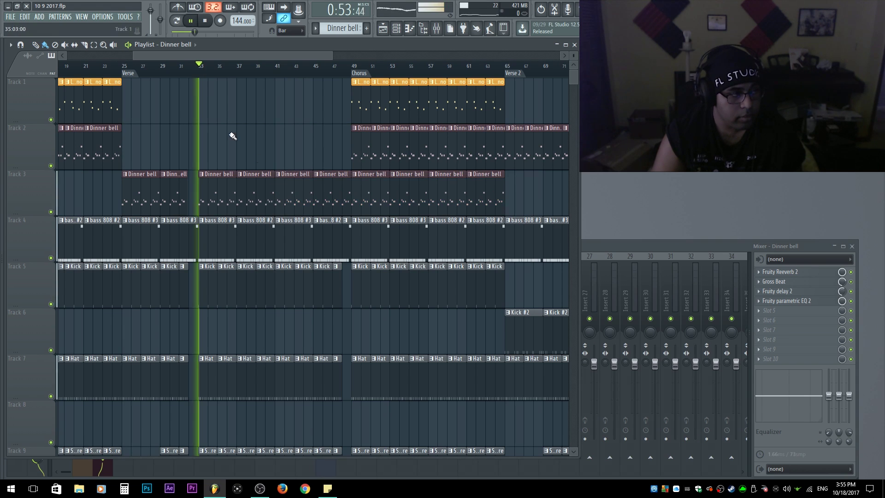
{"action": "left_click_drag", "start_coordinate": [361, 155], "coordinate": [495, 154]}
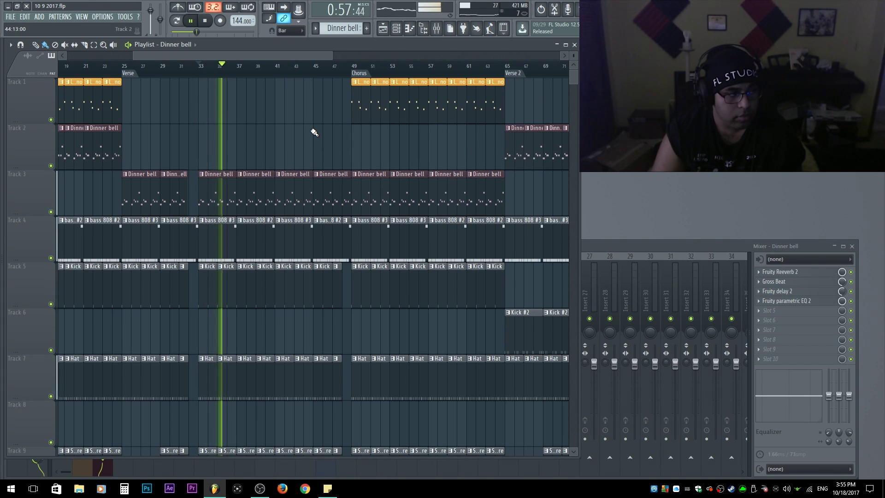
{"action": "scroll", "coordinate": [311, 132], "scroll_direction": "up", "scroll_amount": 4}
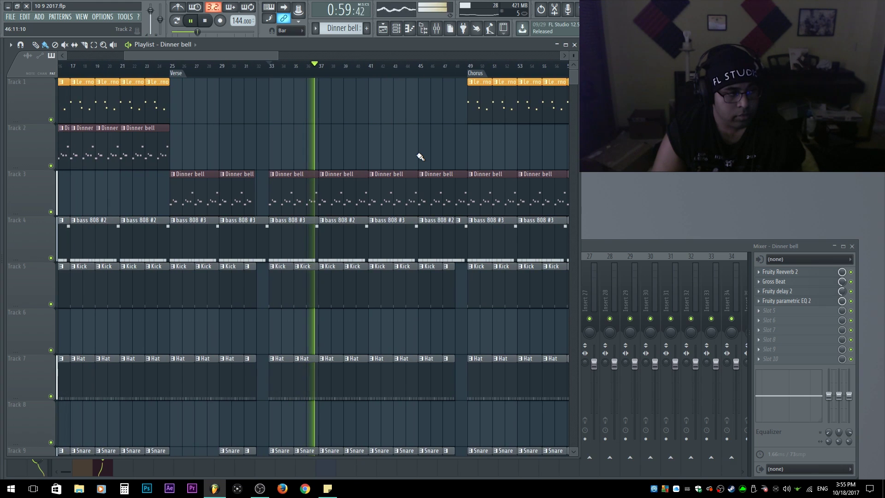
{"action": "scroll", "coordinate": [405, 161], "scroll_direction": "right", "scroll_amount": 3}
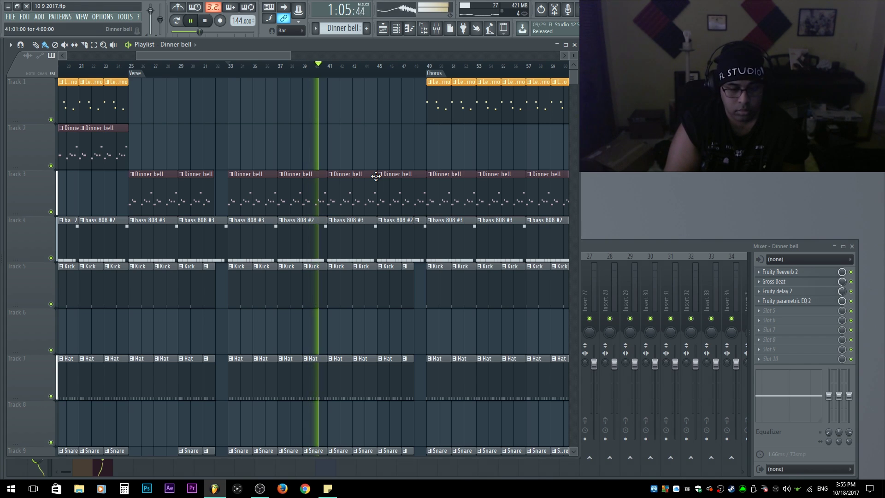
{"action": "key", "text": "space"}
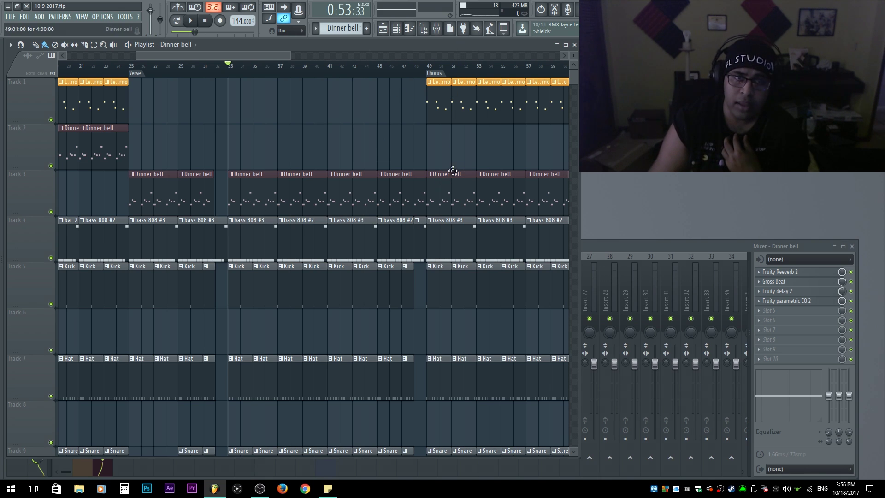
- Try lowering the last notes of bars 2 and 4 of the Dinner bell pattern to D5 and play it
{"action": "double_click", "coordinate": [239, 174]}
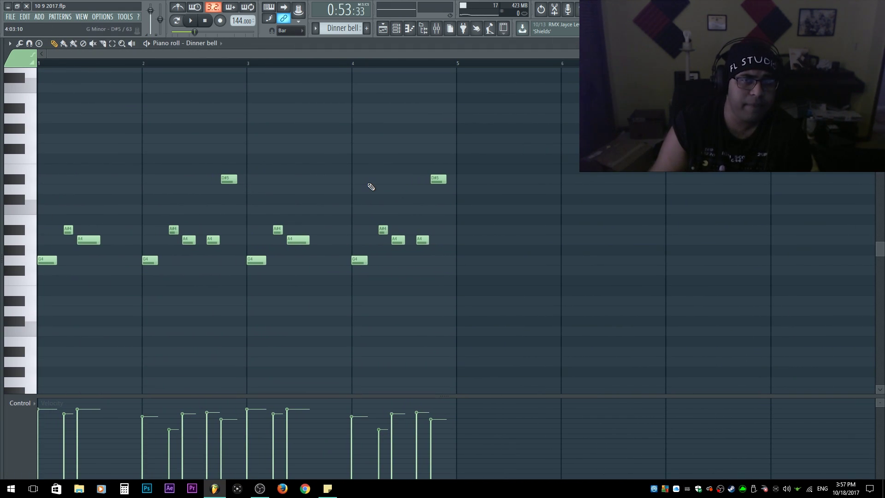
{"action": "left_click_drag", "start_coordinate": [471, 183], "coordinate": [226, 127]}
{"action": "key", "text": "shift+Down"}
{"action": "key", "text": "ctrl+d"}
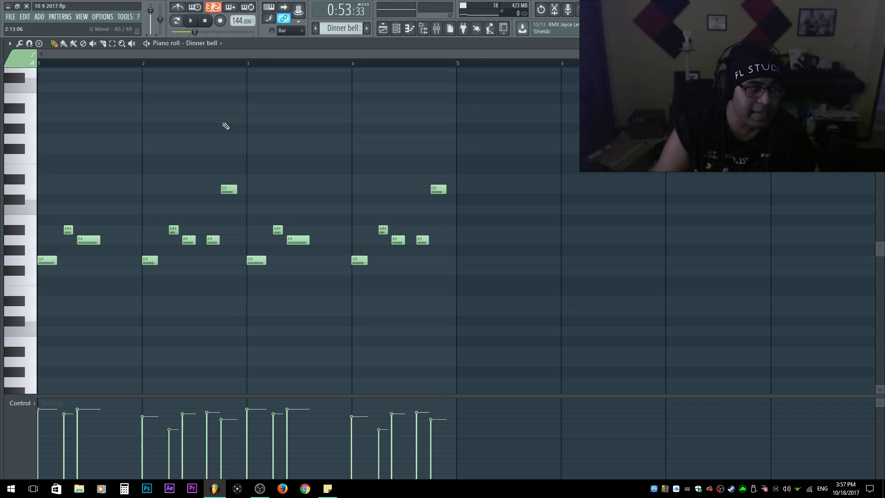
{"action": "key", "text": "space"}
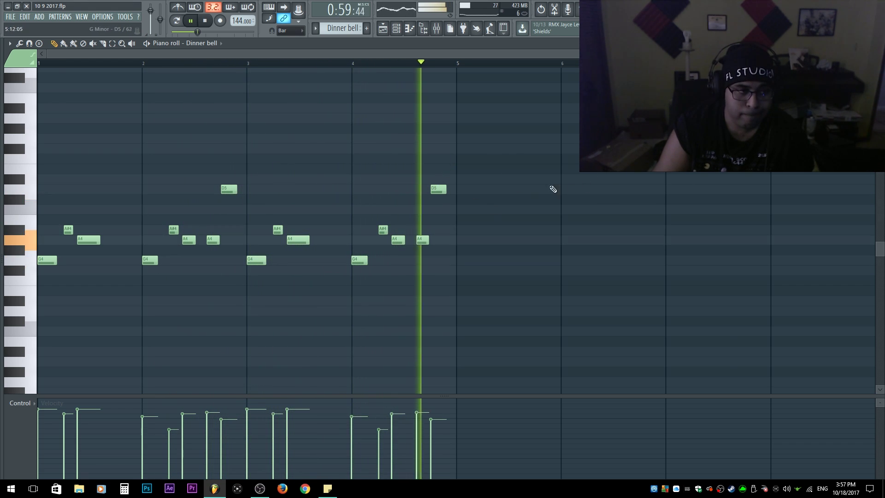
{"action": "key", "text": "space"}
- Raise the second-to-last note of bar 4 in the Dinner bell pattern to D5 and audition it
{"action": "key", "text": "ctrl+j"}
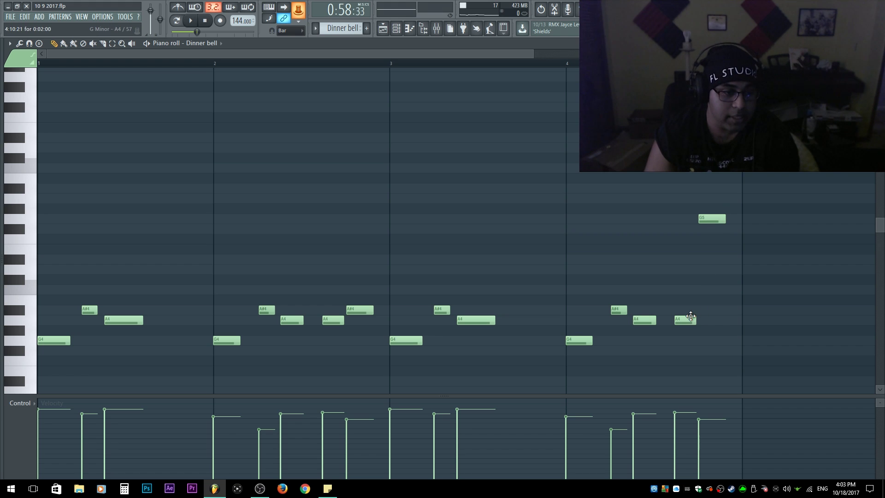
{"action": "left_click_drag", "start_coordinate": [686, 318], "coordinate": [679, 259]}
{"action": "key", "text": "space"}
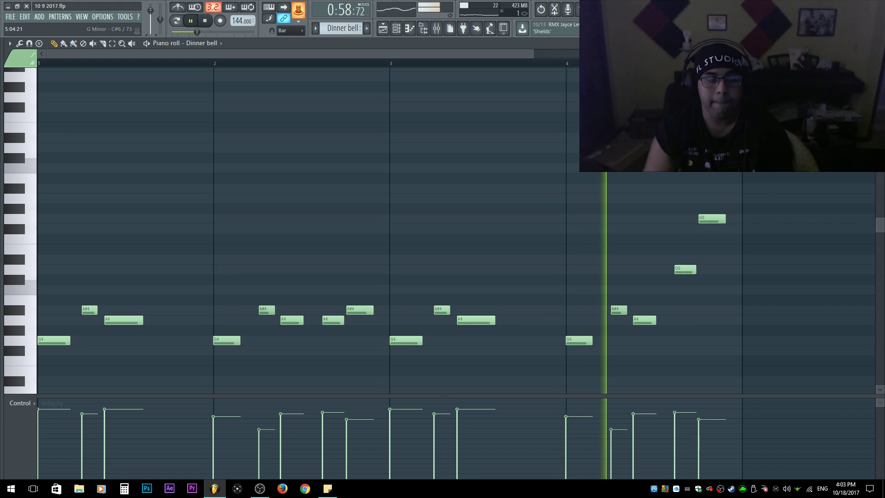
{"action": "key", "text": "space"}
{"action": "key", "text": "space"}
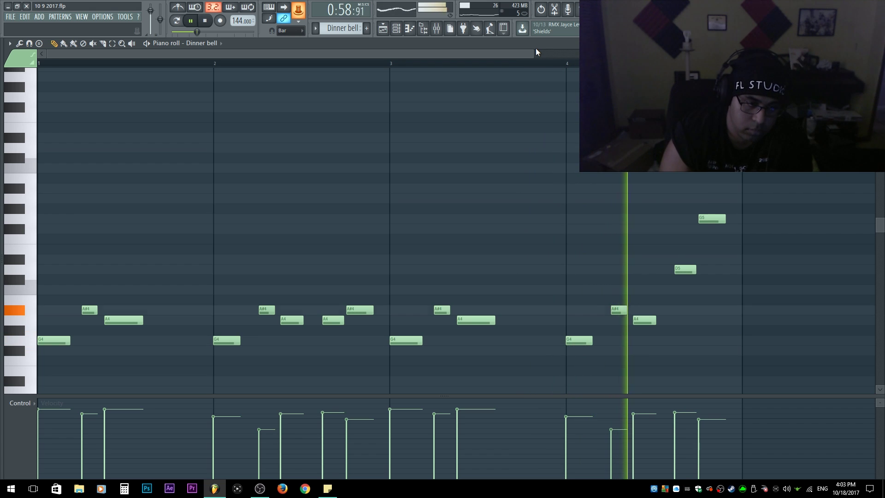
{"action": "key", "text": "space"}
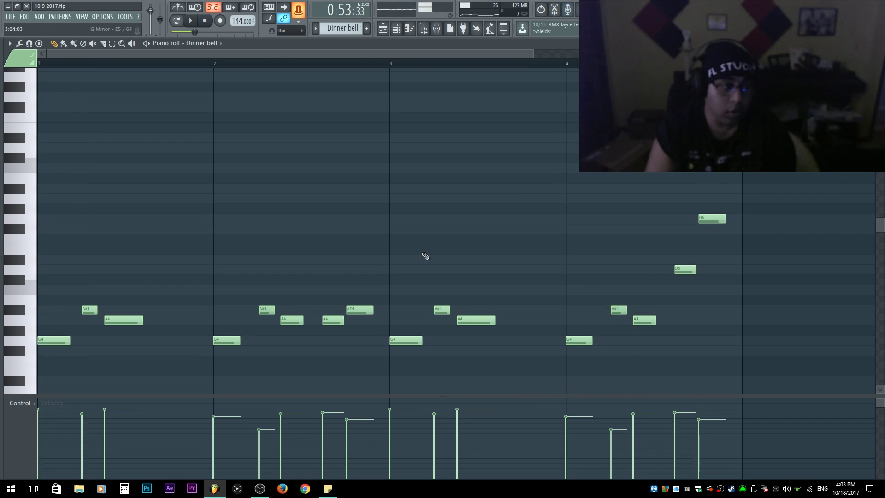
- Duplicate all four bars of the Dinner bell melody to make an eight-bar pattern
{"action": "scroll", "coordinate": [508, 189], "scroll_direction": "down", "scroll_amount": 2}
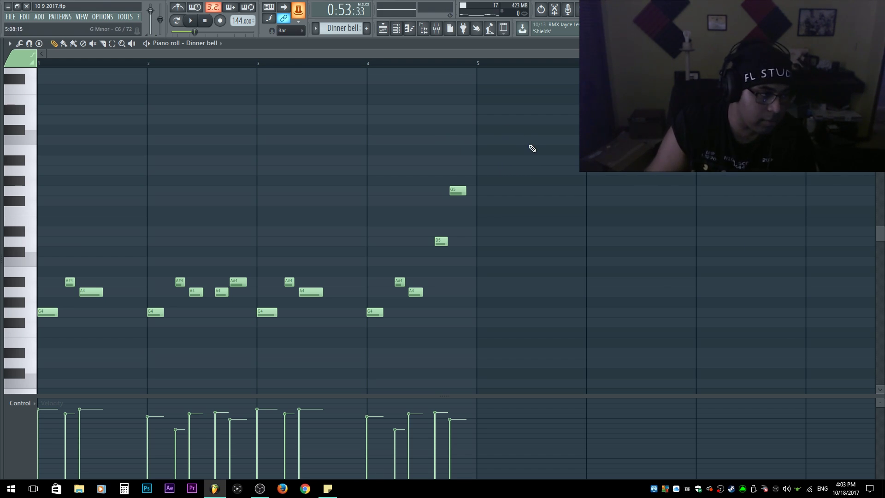
{"action": "scroll", "coordinate": [545, 182], "scroll_direction": "down", "scroll_amount": 1}
{"action": "scroll", "coordinate": [497, 208], "scroll_direction": "up", "scroll_amount": 5}
{"action": "scroll", "coordinate": [318, 263], "scroll_direction": "down", "scroll_amount": 6}
{"action": "left_click_drag", "start_coordinate": [589, 319], "coordinate": [37, 153]}
{"action": "key", "text": "ctrl+b"}
{"action": "scroll", "coordinate": [578, 180], "scroll_direction": "down", "scroll_amount": 3}
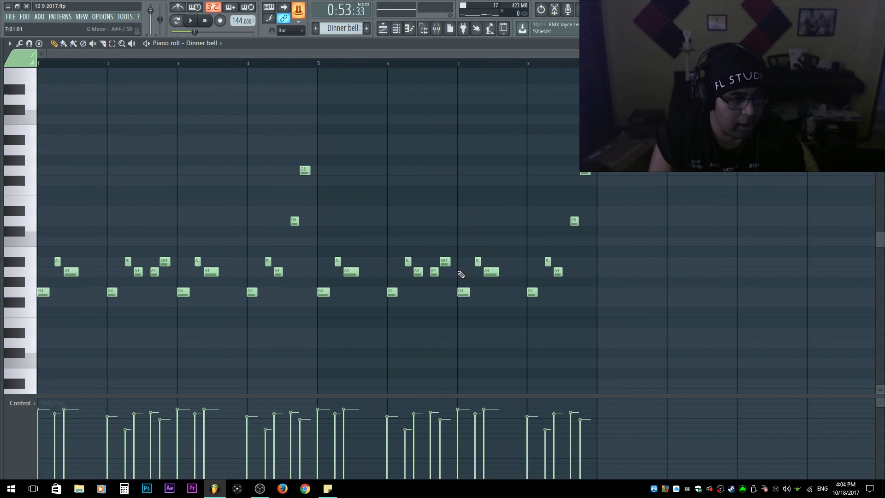
- Delete the notes of bar 4 and put a copy of bar 2's notes in their place
{"action": "left_click_drag", "start_coordinate": [531, 326], "coordinate": [561, 132]}
{"action": "left_click", "coordinate": [357, 353]}
{"action": "left_click_drag", "start_coordinate": [305, 308], "coordinate": [238, 69]}
{"action": "scroll", "coordinate": [183, 275], "scroll_direction": "down", "scroll_amount": 1}
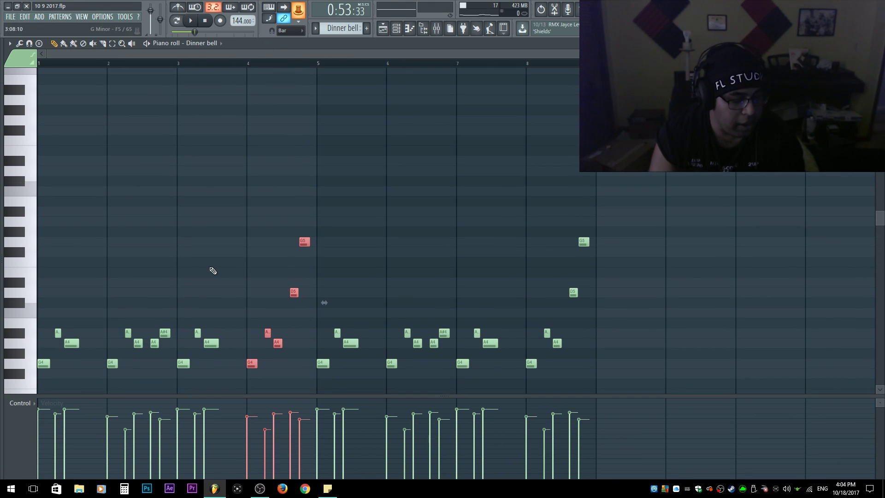
{"action": "key", "text": "Delete"}
{"action": "scroll", "coordinate": [286, 233], "scroll_direction": "down", "scroll_amount": 2}
{"action": "left_click_drag", "start_coordinate": [165, 318], "coordinate": [118, 218]}
{"action": "left_click_drag", "start_coordinate": [113, 303], "coordinate": [250, 298]}
- Raise the last note of bar 4 in the Dinner bell pattern to D5
{"action": "scroll", "coordinate": [341, 263], "scroll_direction": "up", "scroll_amount": 4}
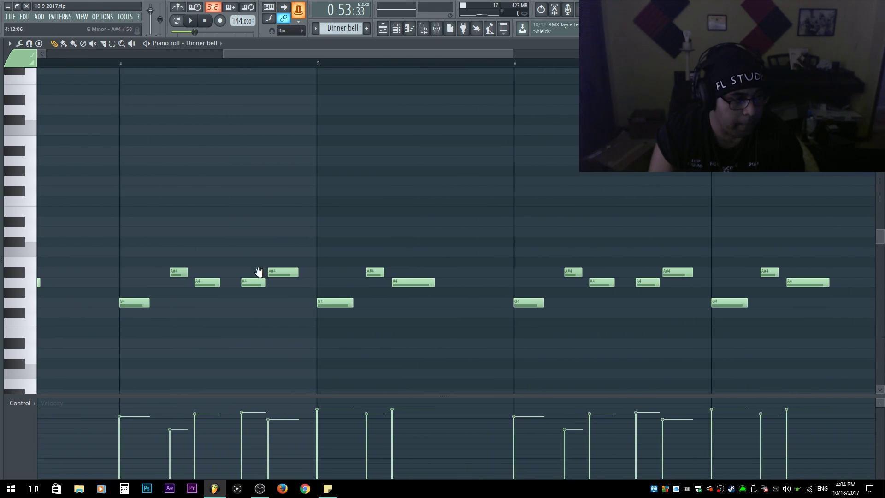
{"action": "left_click_drag", "start_coordinate": [343, 254], "coordinate": [338, 232]}
{"action": "scroll", "coordinate": [373, 118], "scroll_direction": "down", "scroll_amount": 4}
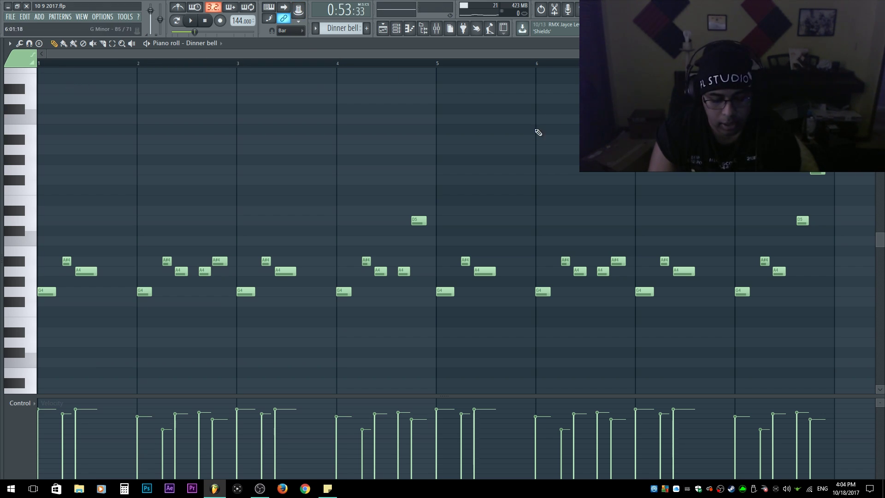
- Fill Track 3 with eight-bar Dinner bell clips from the Verse at bar 25 to Verse 2 at bar 65, and play the song
{"action": "key", "text": "F6"}
{"action": "key", "text": "F6"}
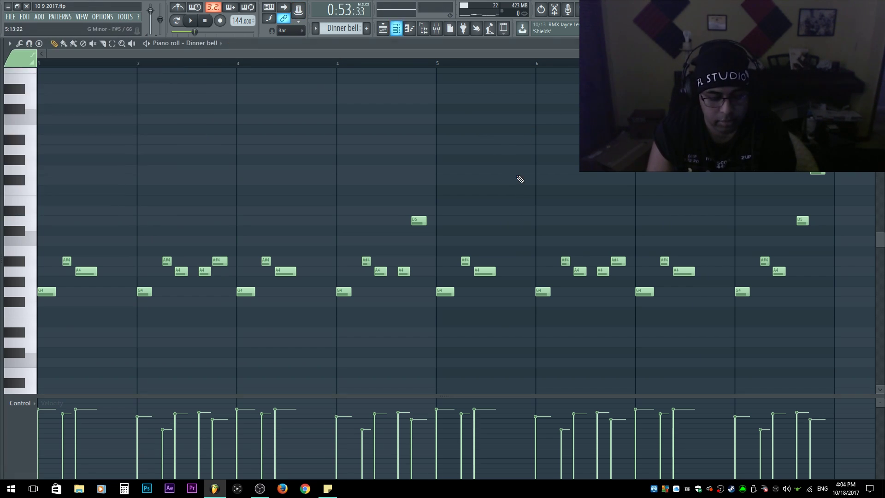
{"action": "key", "text": "F5"}
{"action": "scroll", "coordinate": [417, 197], "scroll_direction": "down", "scroll_amount": 3}
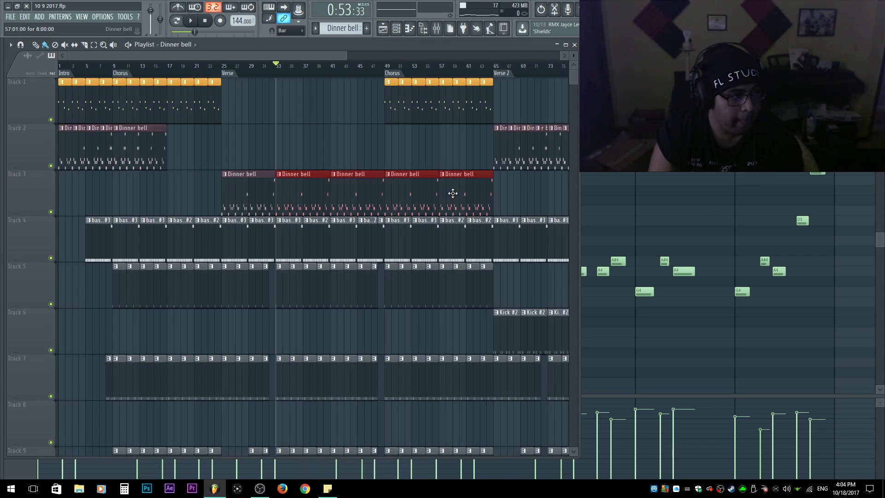
{"action": "left_click", "coordinate": [224, 65]}
{"action": "key", "text": "space"}
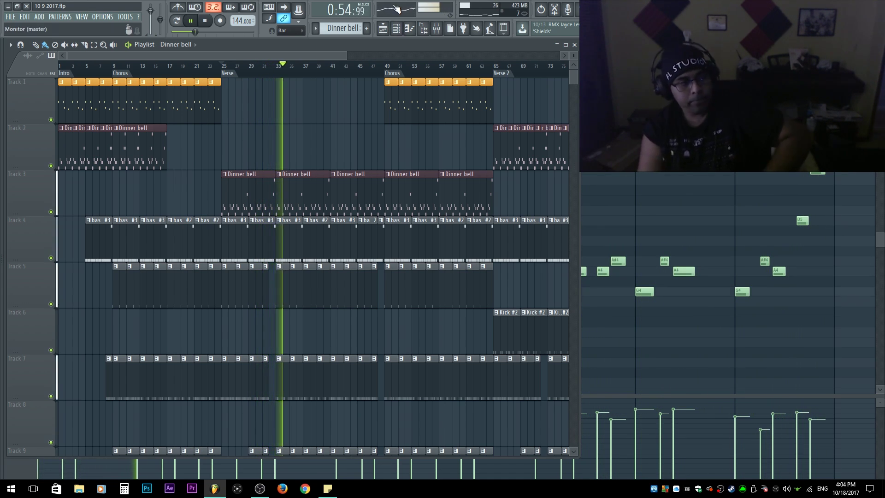
{"action": "scroll", "coordinate": [348, 178], "scroll_direction": "down", "scroll_amount": 1}
{"action": "scroll", "coordinate": [348, 177], "scroll_direction": "down", "scroll_amount": 3}
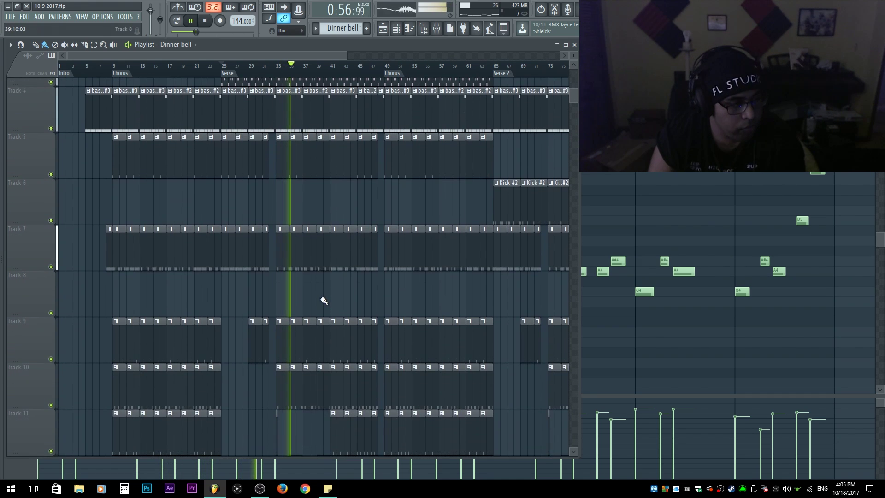
- Examine how the Dinner bell clips in the verse line up with the bass and drum tracks during playback, and stop the song
{"action": "right_click", "coordinate": [325, 298], "text": "ctrl"}
{"action": "scroll", "coordinate": [172, 296], "scroll_direction": "up", "scroll_amount": 4}
{"action": "scroll", "coordinate": [268, 241], "scroll_direction": "up", "scroll_amount": 2}
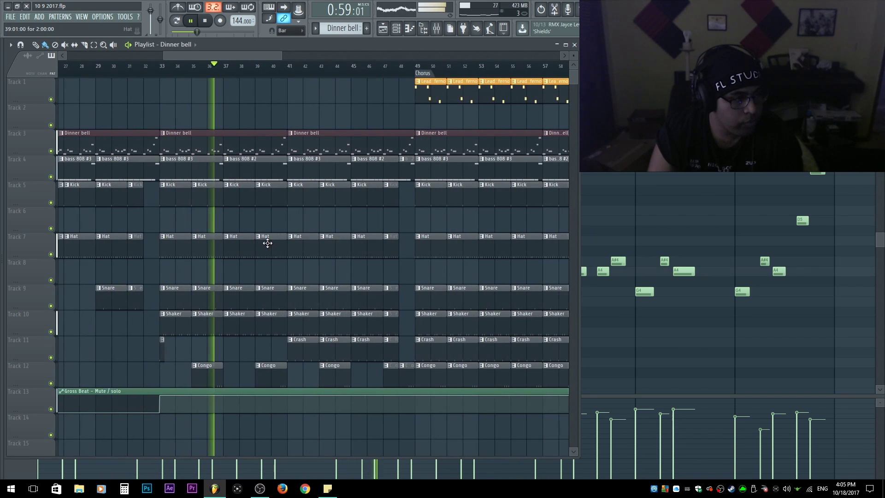
{"action": "scroll", "coordinate": [267, 241], "scroll_direction": "up", "scroll_amount": 1}
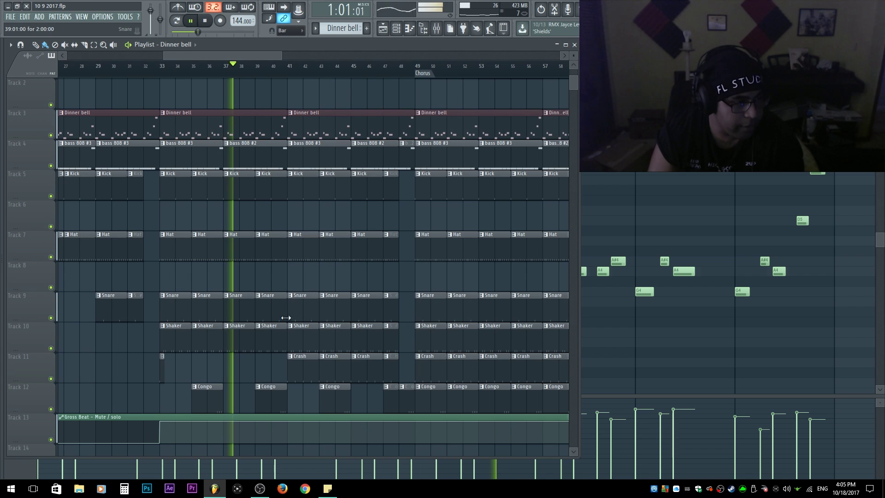
{"action": "scroll", "coordinate": [353, 243], "scroll_direction": "down", "scroll_amount": 1}
{"action": "scroll", "coordinate": [354, 245], "scroll_direction": "down", "scroll_amount": 3}
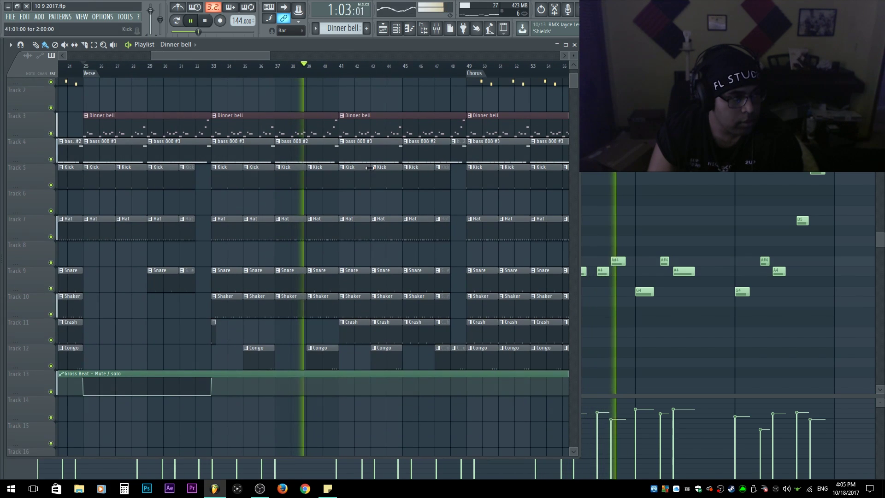
{"action": "scroll", "coordinate": [404, 277], "scroll_direction": "down", "scroll_amount": 1}
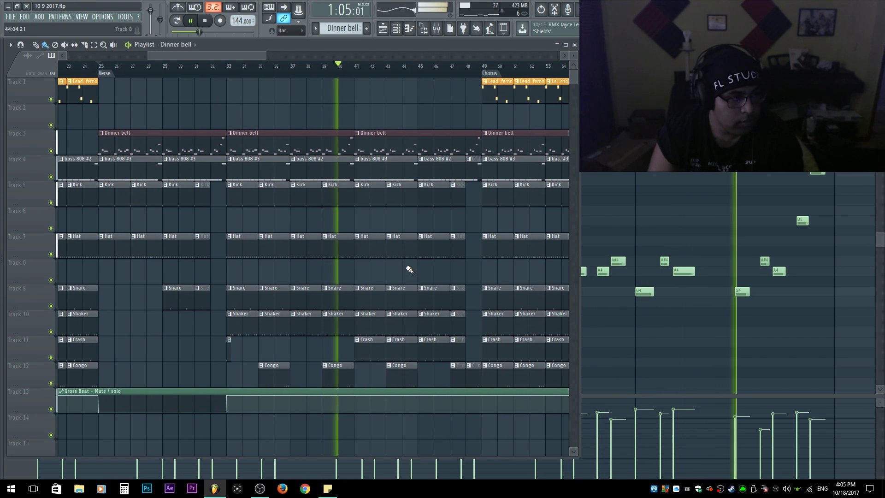
{"action": "key", "text": "space"}
{"action": "scroll", "coordinate": [493, 192], "scroll_direction": "down", "scroll_amount": 3}
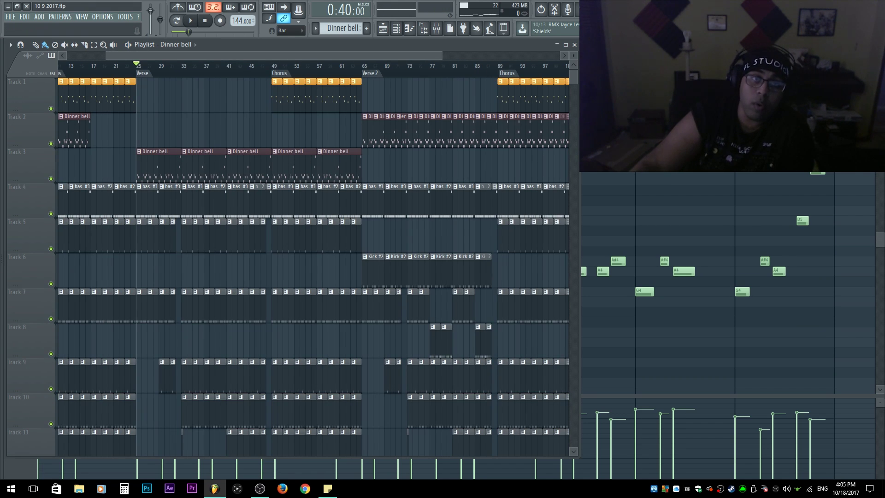
- Close the Dinner bell piano roll and show the whole song arrangement from Intro to Ending in the playlist
{"action": "left_click", "coordinate": [574, 44]}
{"action": "key", "text": "F7"}
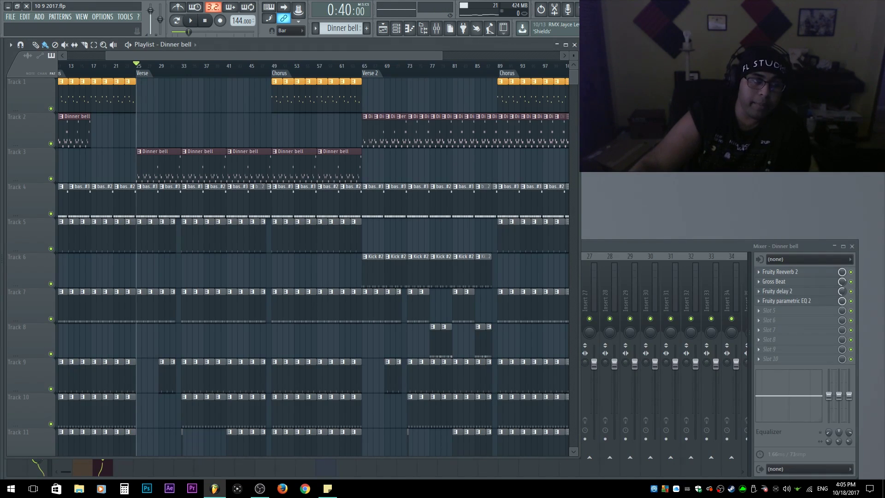
{"action": "scroll", "coordinate": [298, 137], "scroll_direction": "down", "scroll_amount": 3}
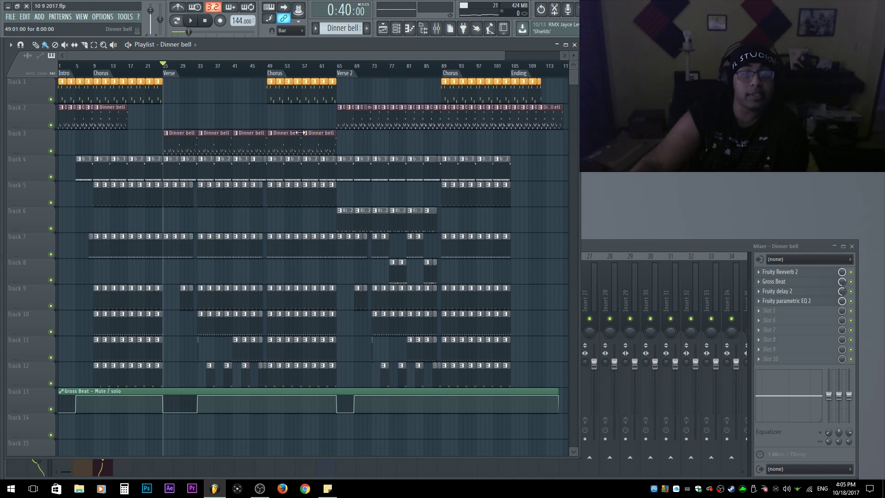